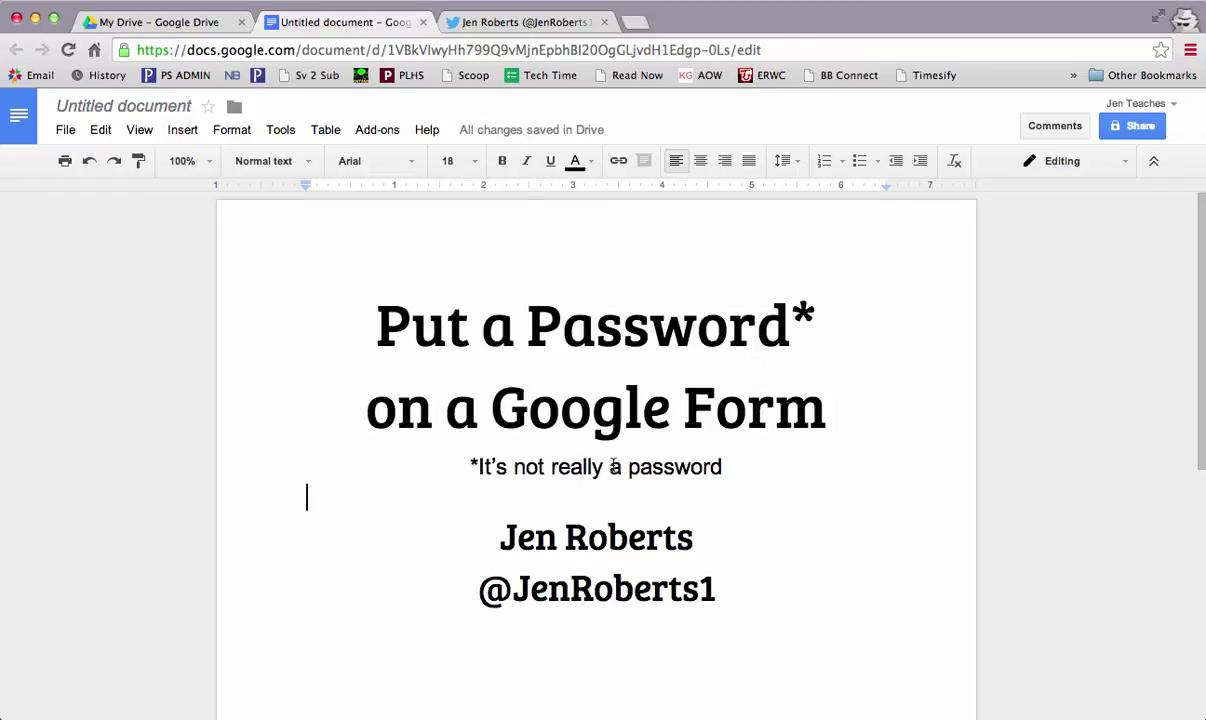
# - From My Drive, create a new blank Google Form
pyautogui.click(133, 28)
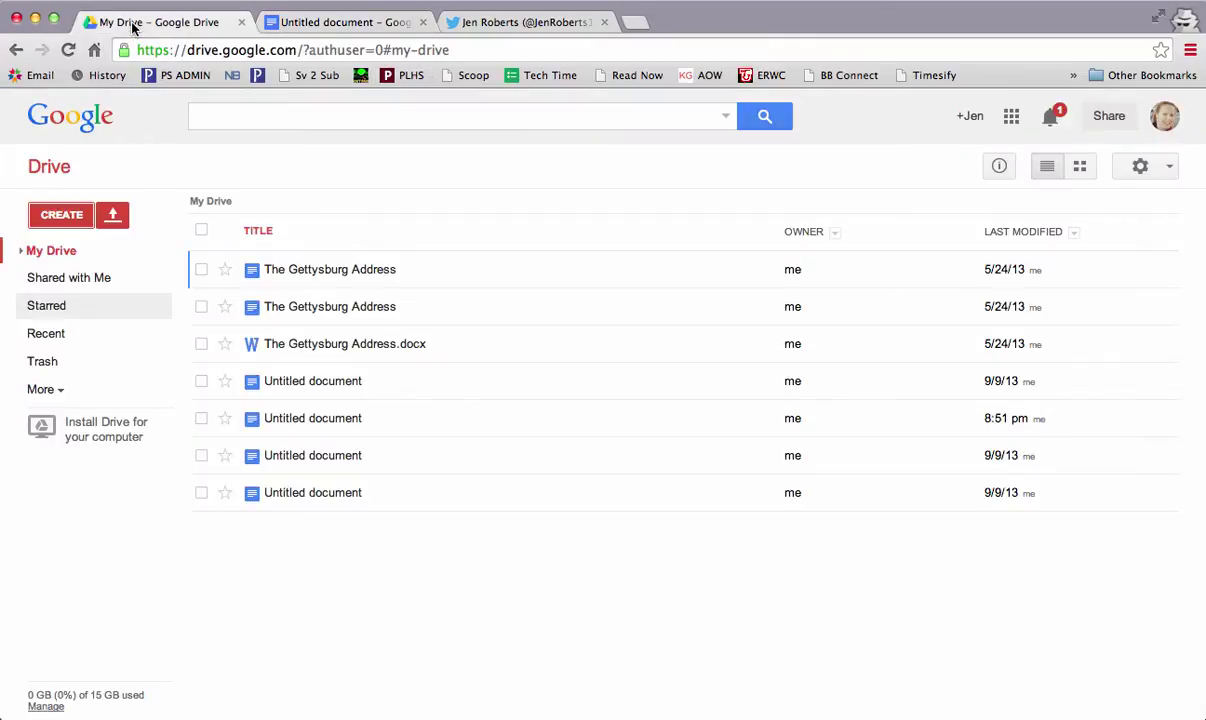
pyautogui.click(58, 216)
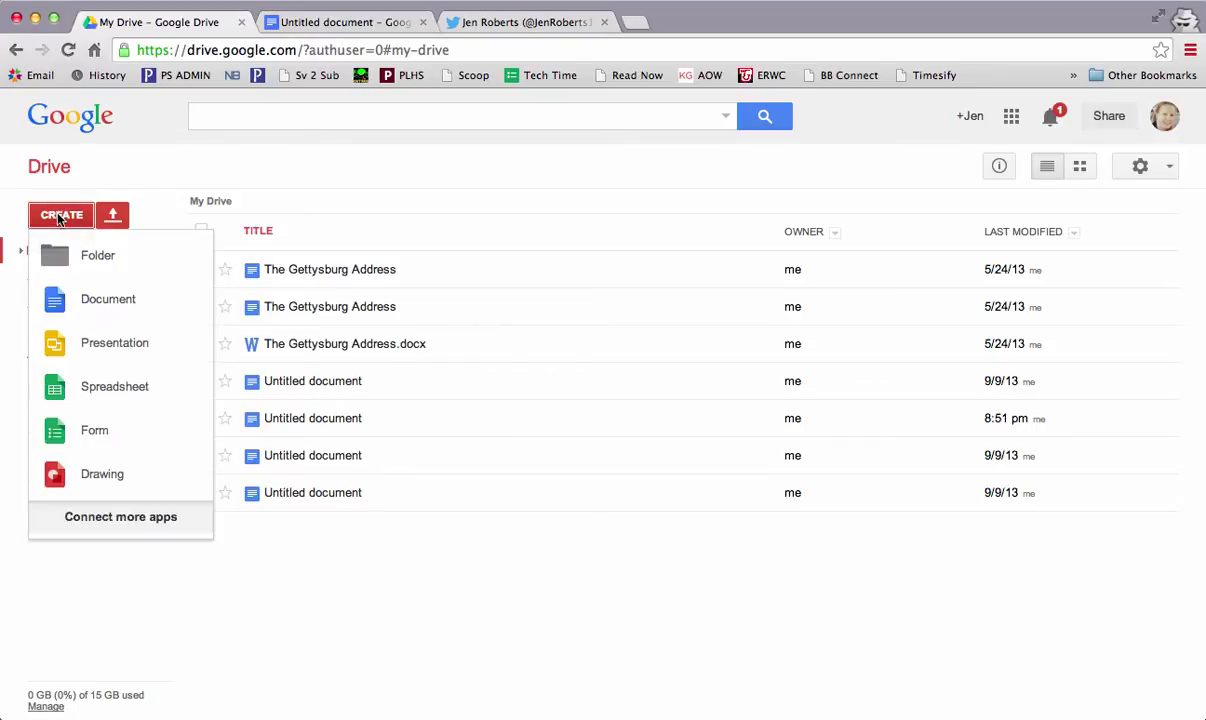
pyautogui.click(94, 430)
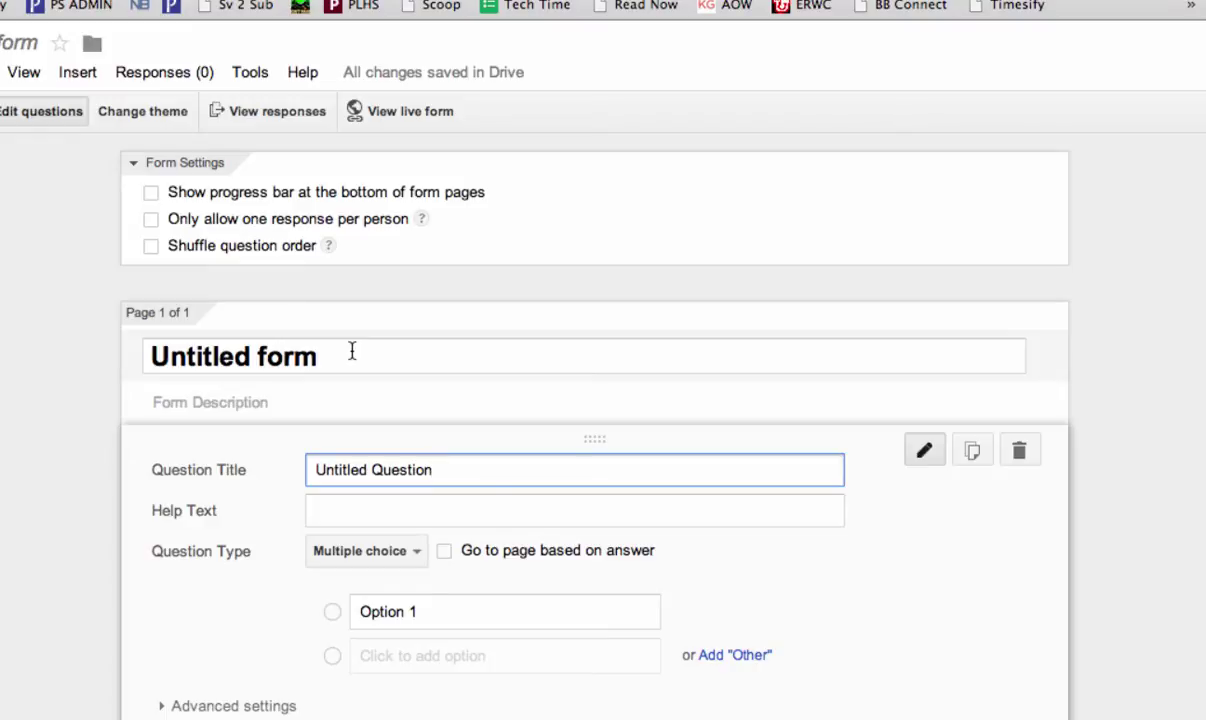
# - Title the form 'Password Test Form' and the first question 'Enter the password for this quiz:'
pyautogui.moveTo(352, 350); pyautogui.dragTo(65, 342)
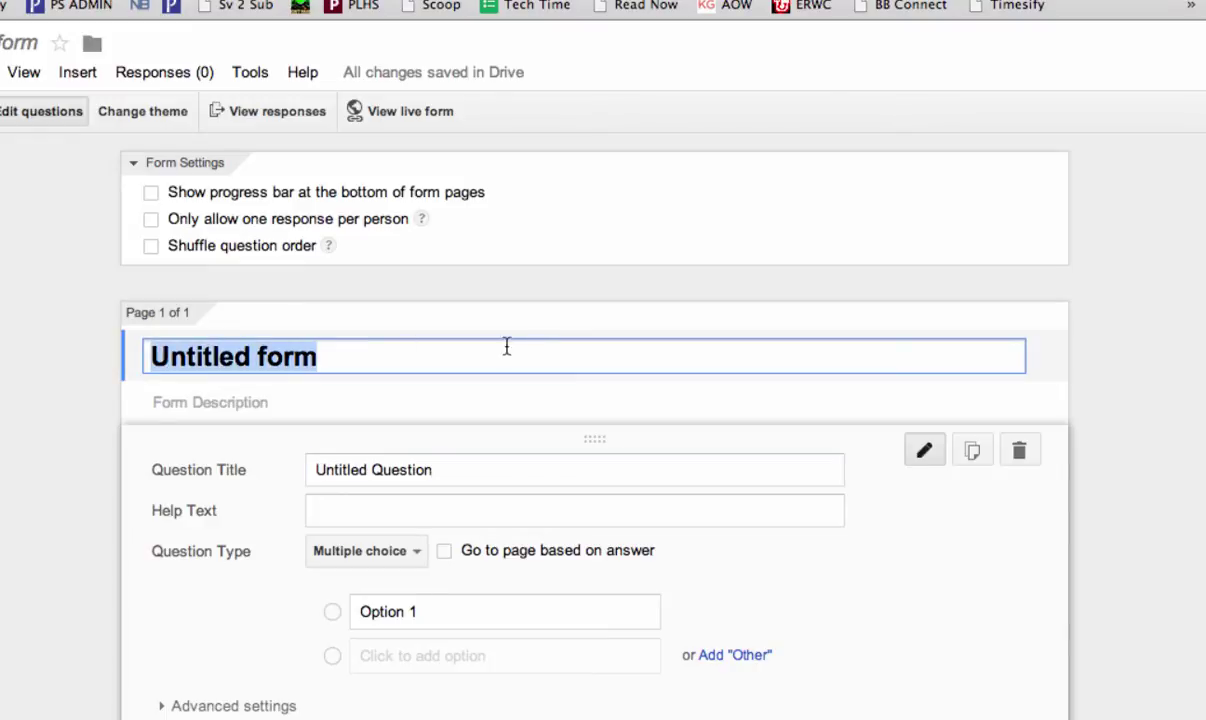
pyautogui.write('Passwor')
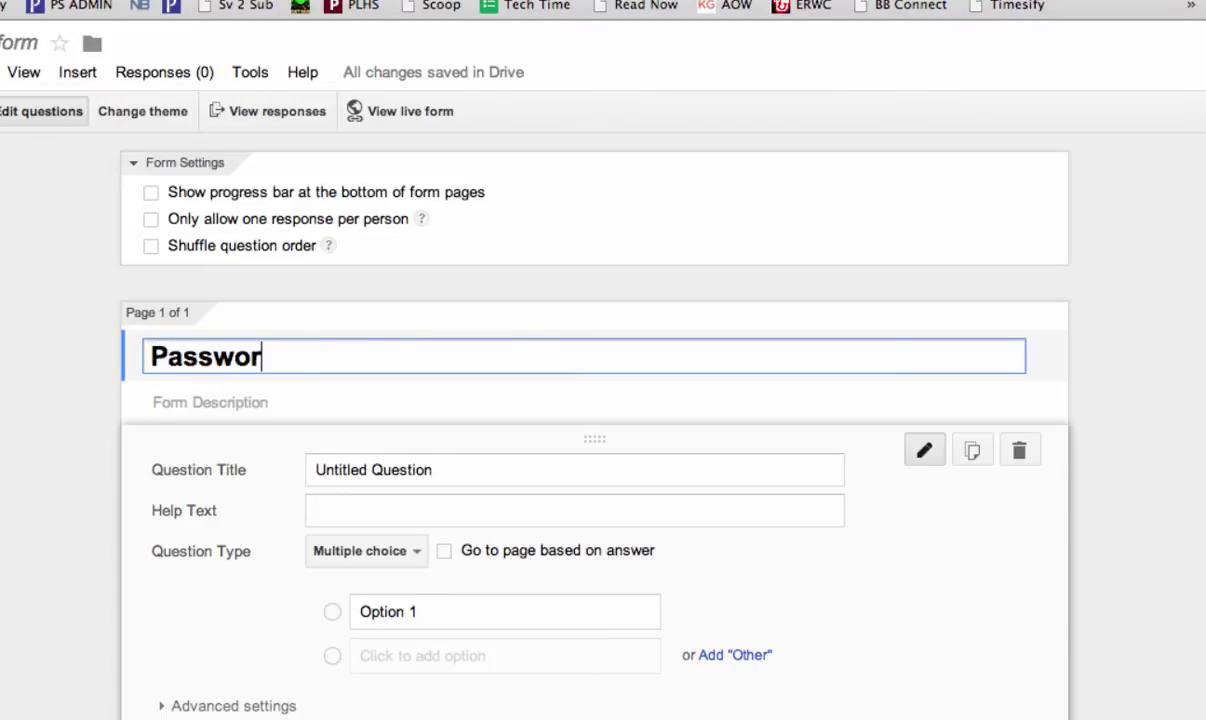
pyautogui.write('d Test F')
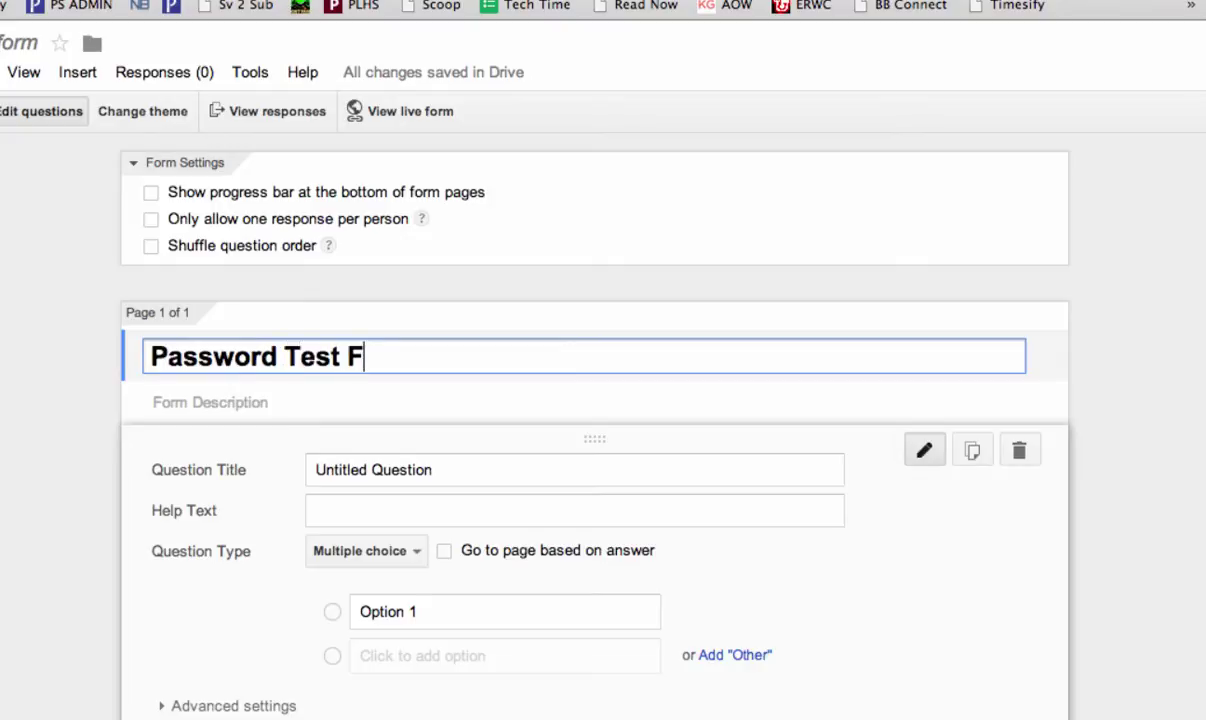
pyautogui.write('orm')
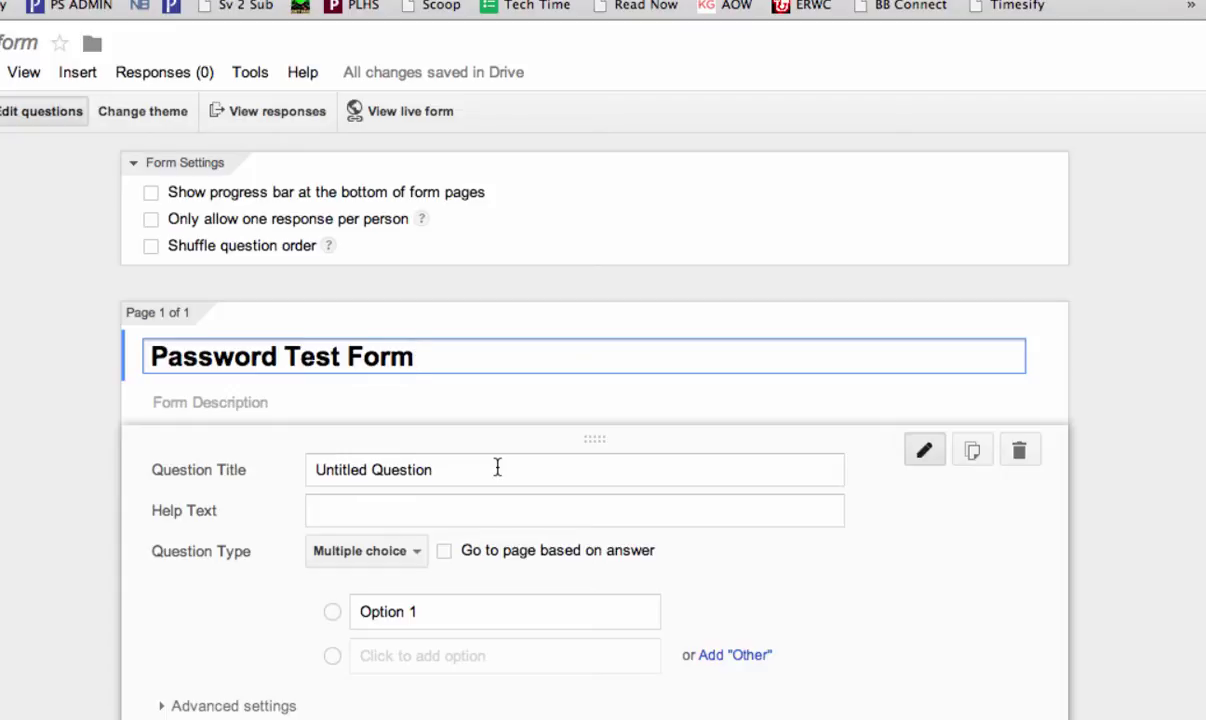
pyautogui.moveTo(436, 469); pyautogui.dragTo(241, 465)
pyautogui.write('Enter the p')
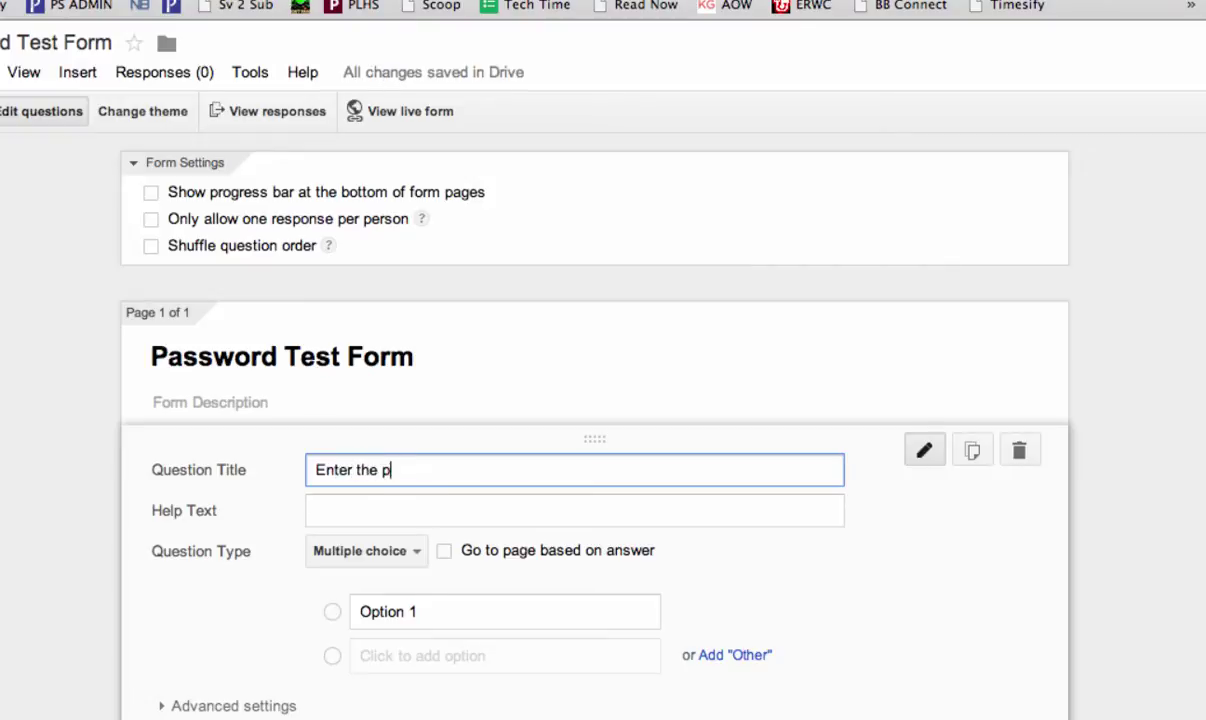
pyautogui.write('assword for this')
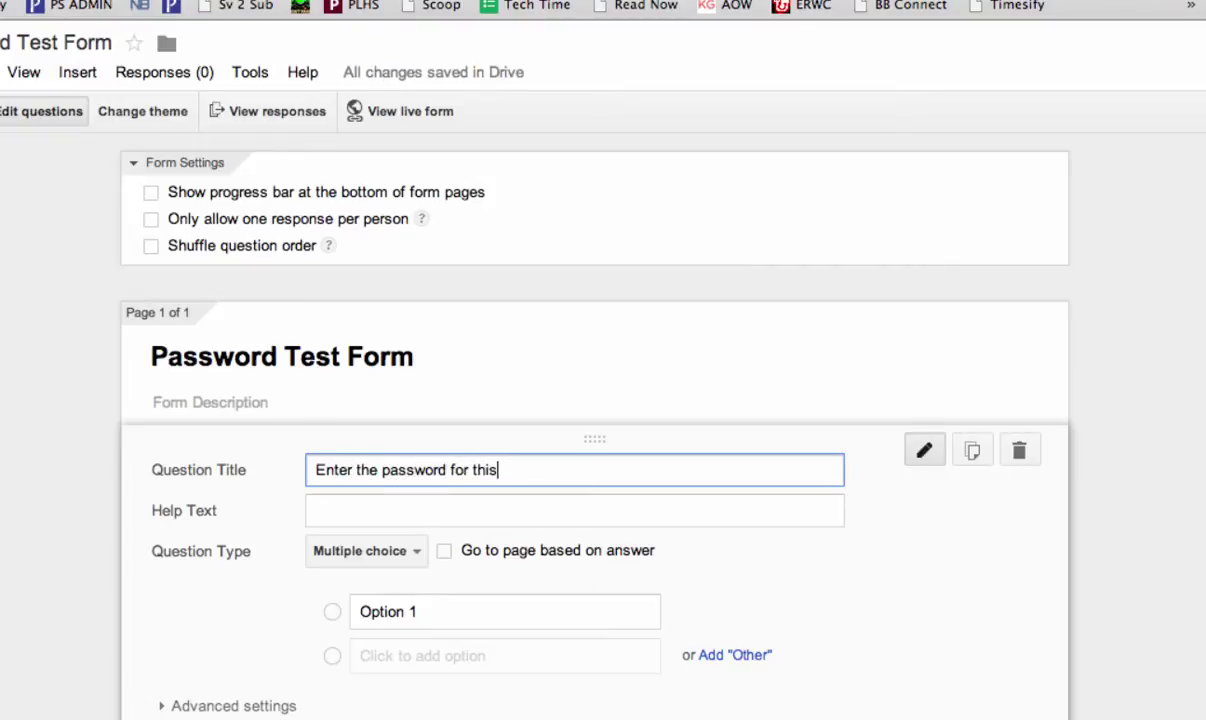
pyautogui.write(' quiz:')
# - Change the password question's type to Text and show its advanced settings
pyautogui.click(395, 561)
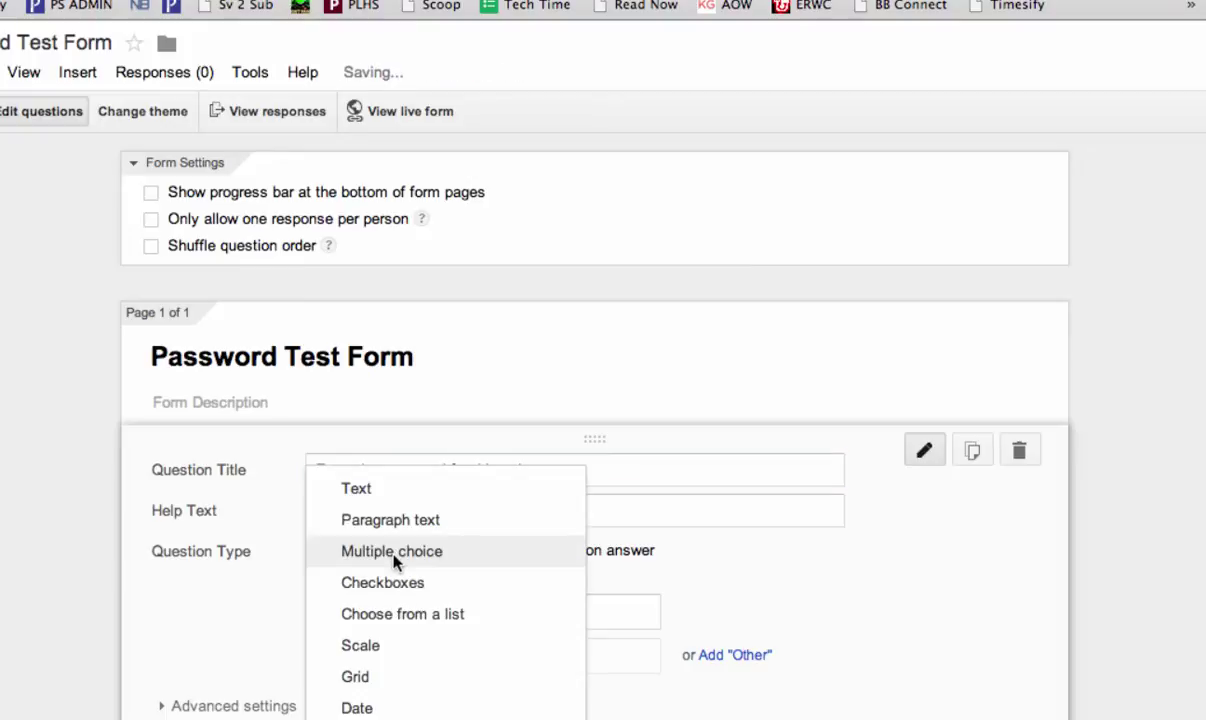
pyautogui.click(368, 490)
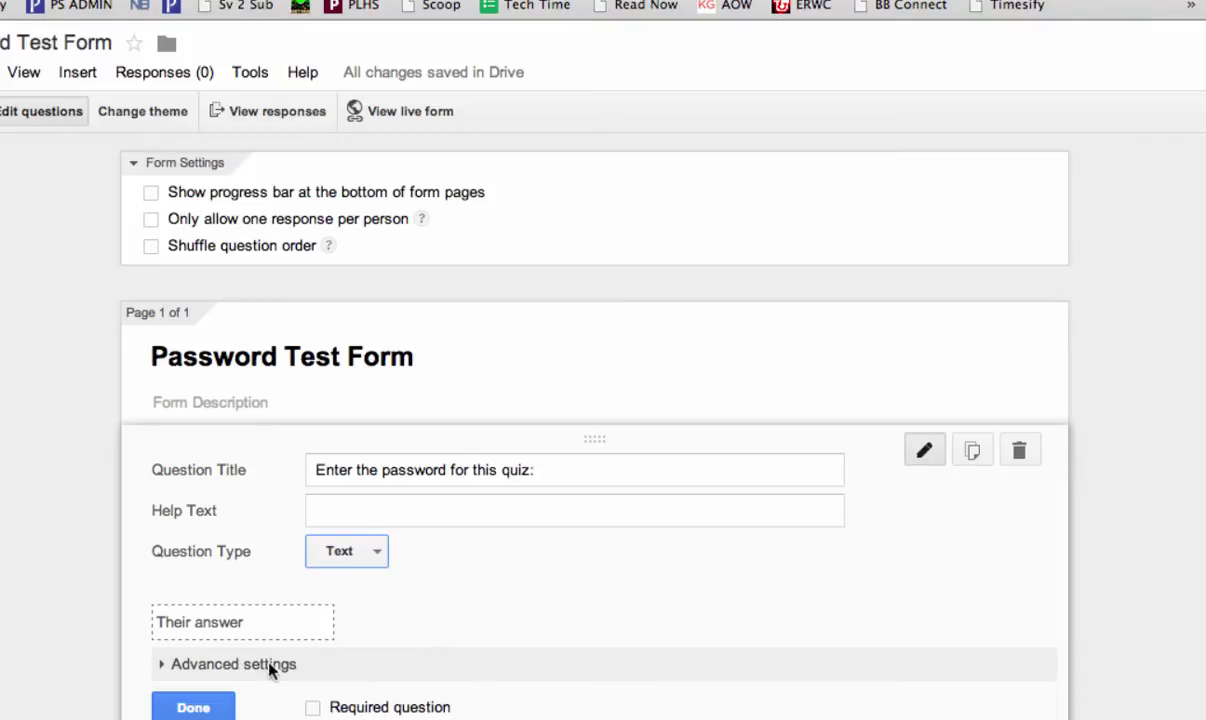
pyautogui.click(160, 668)
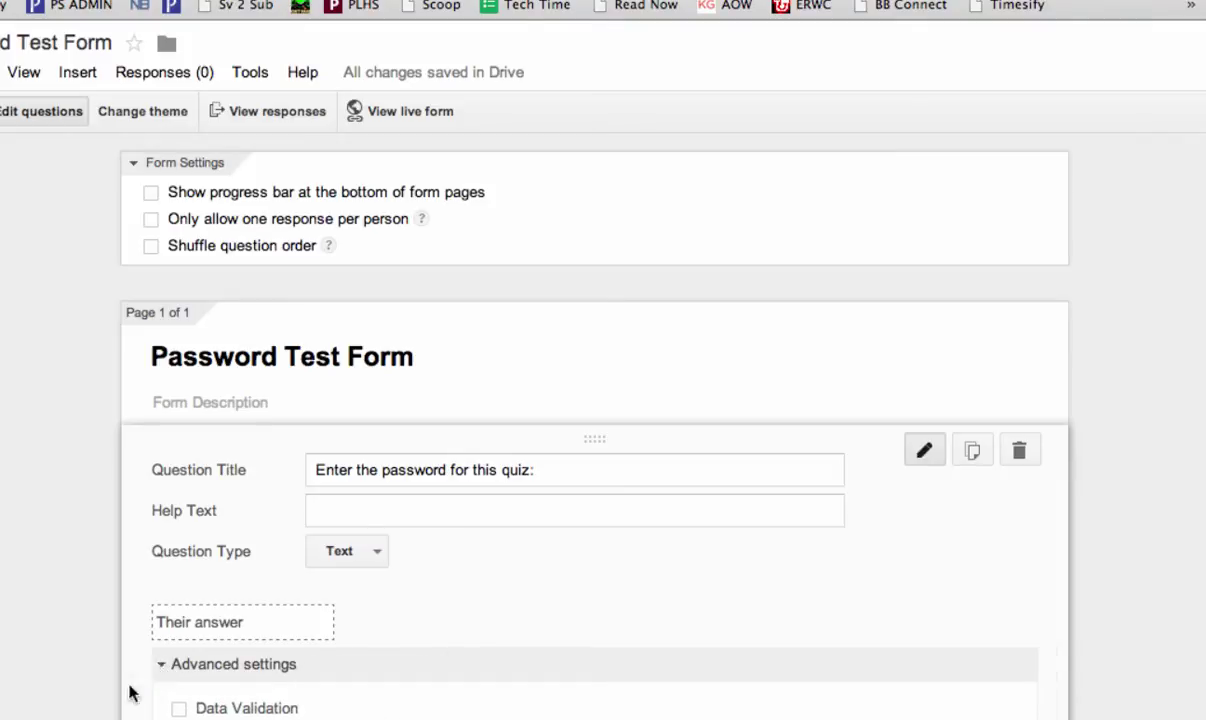
pyautogui.scroll(-5, 83, 713)
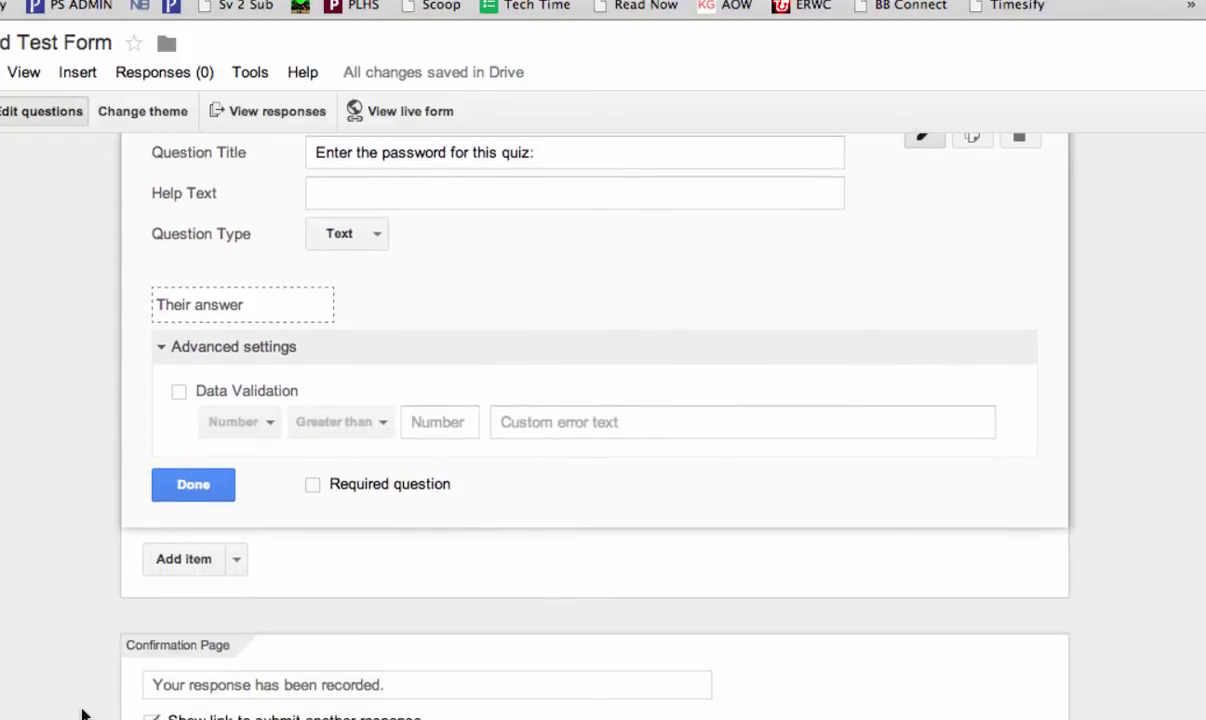
# - Add Text > Contains validation for 'Google Forms' and mark the question required
pyautogui.click(178, 393)
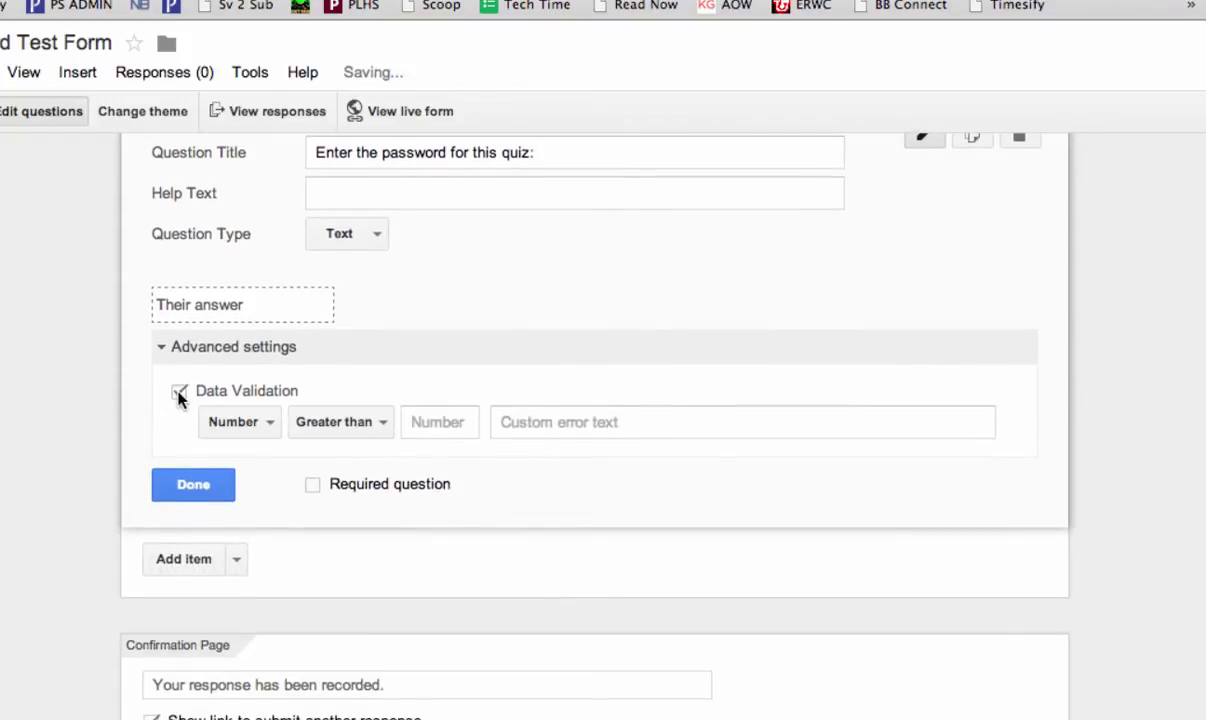
pyautogui.click(256, 423)
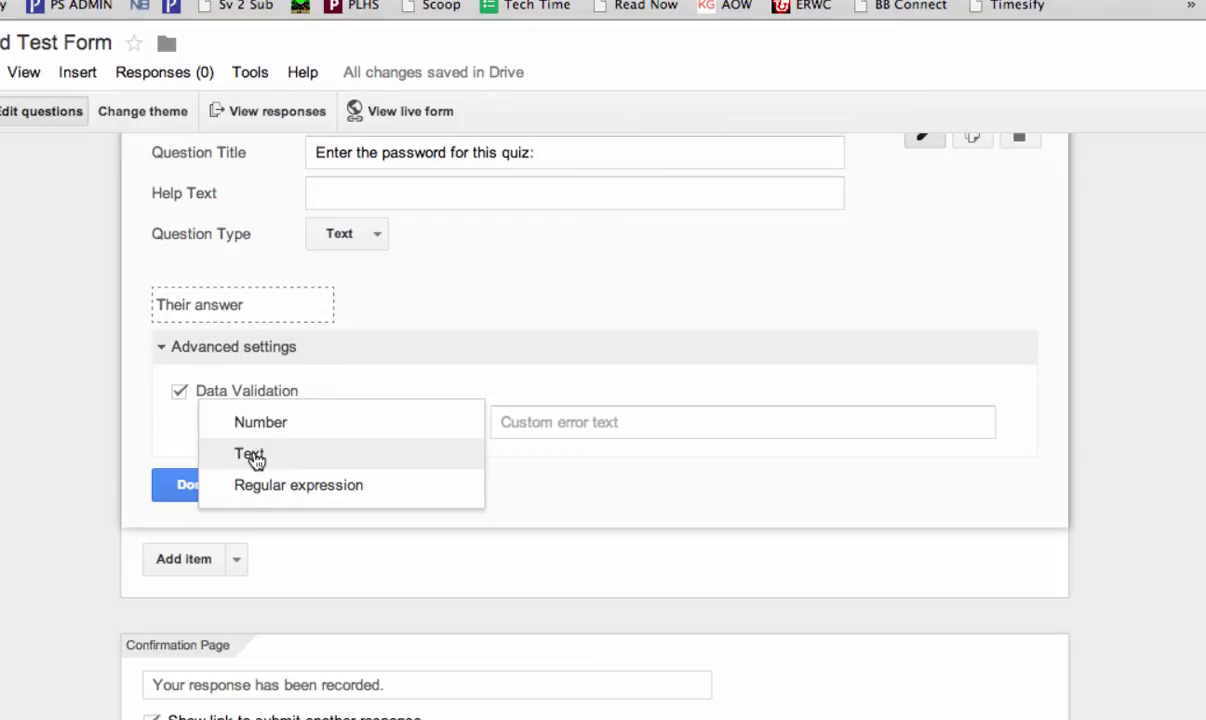
pyautogui.click(252, 455)
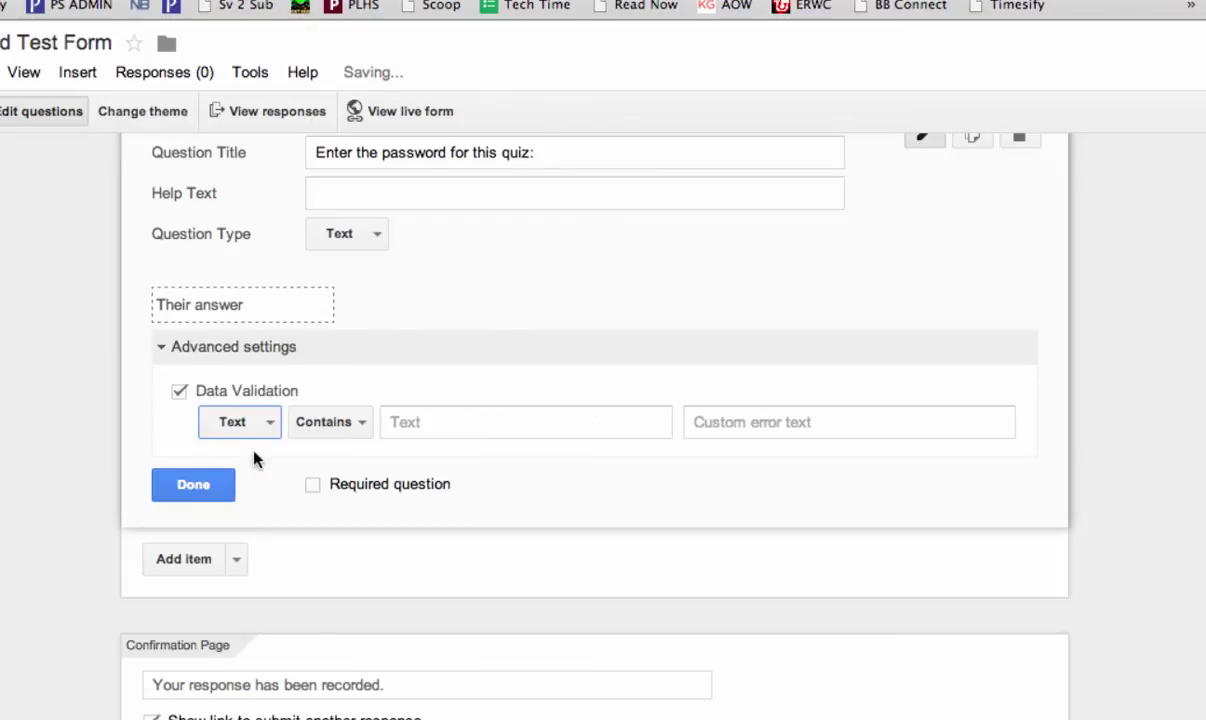
pyautogui.click(330, 422)
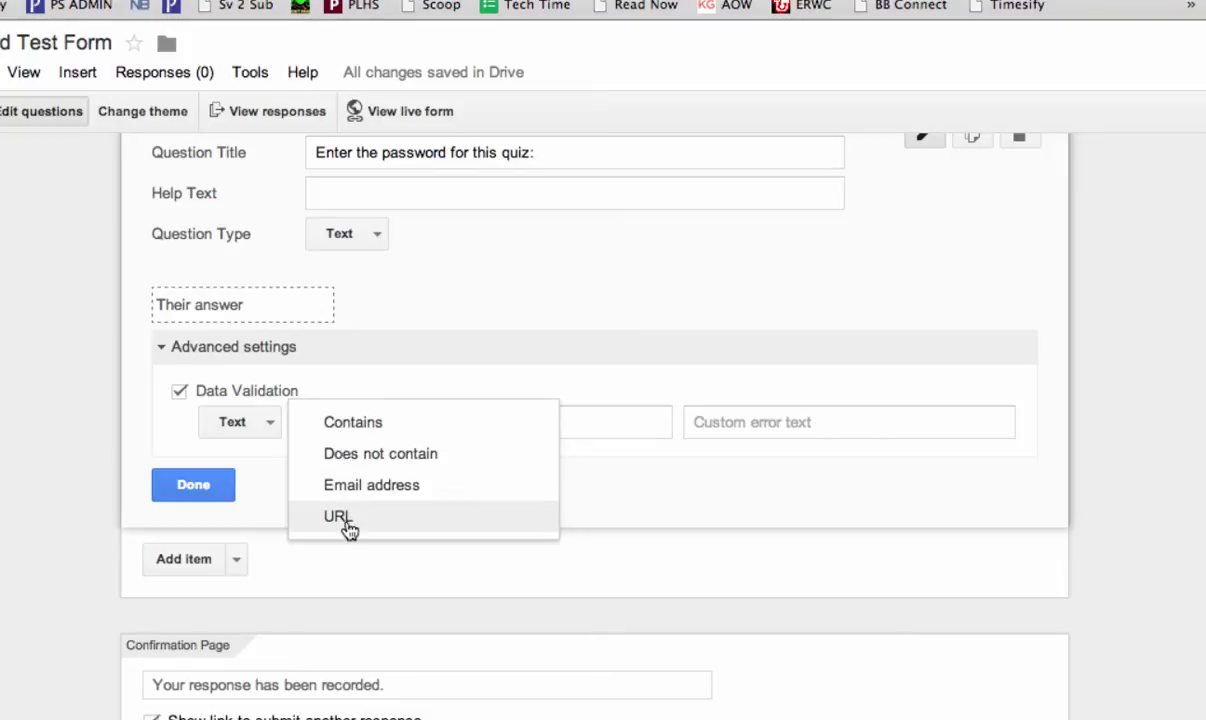
pyautogui.click(347, 425)
pyautogui.click(432, 421)
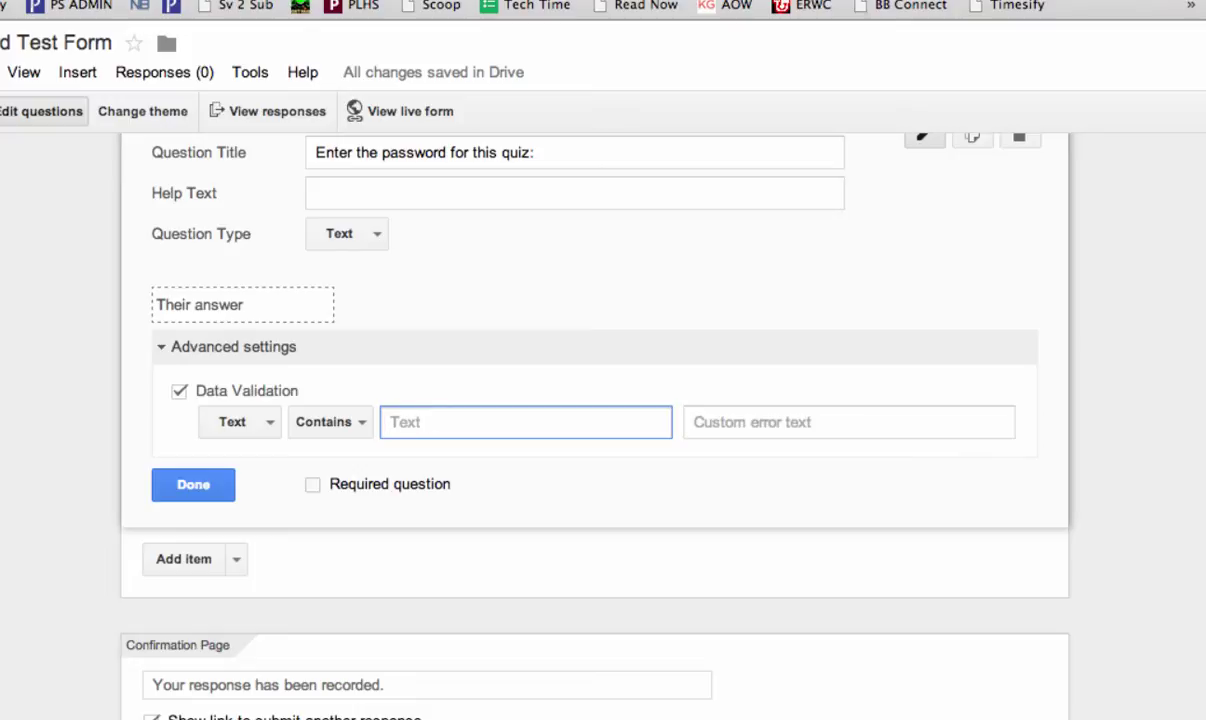
pyautogui.write('Google Forms')
pyautogui.click(313, 487)
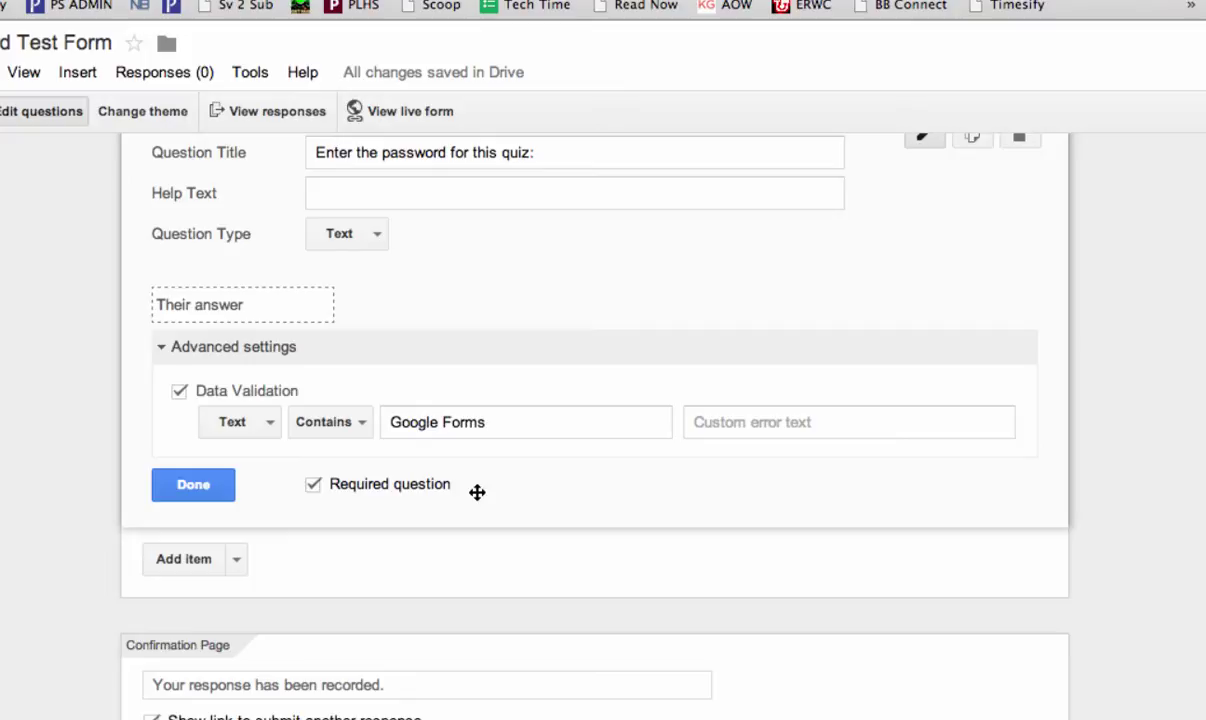
pyautogui.scroll(3, 477, 492)
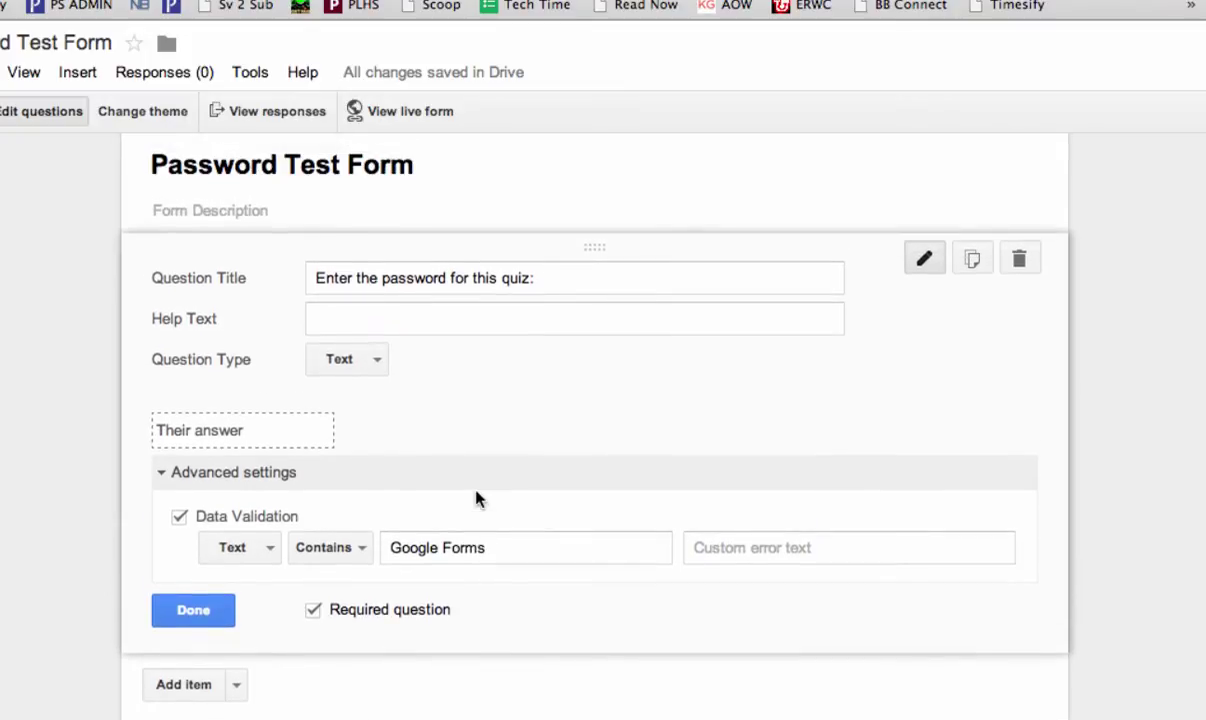
# - Insert a page break after the password question, titling the new page 'Quiz Questions'
pyautogui.scroll(-3, 477, 499)
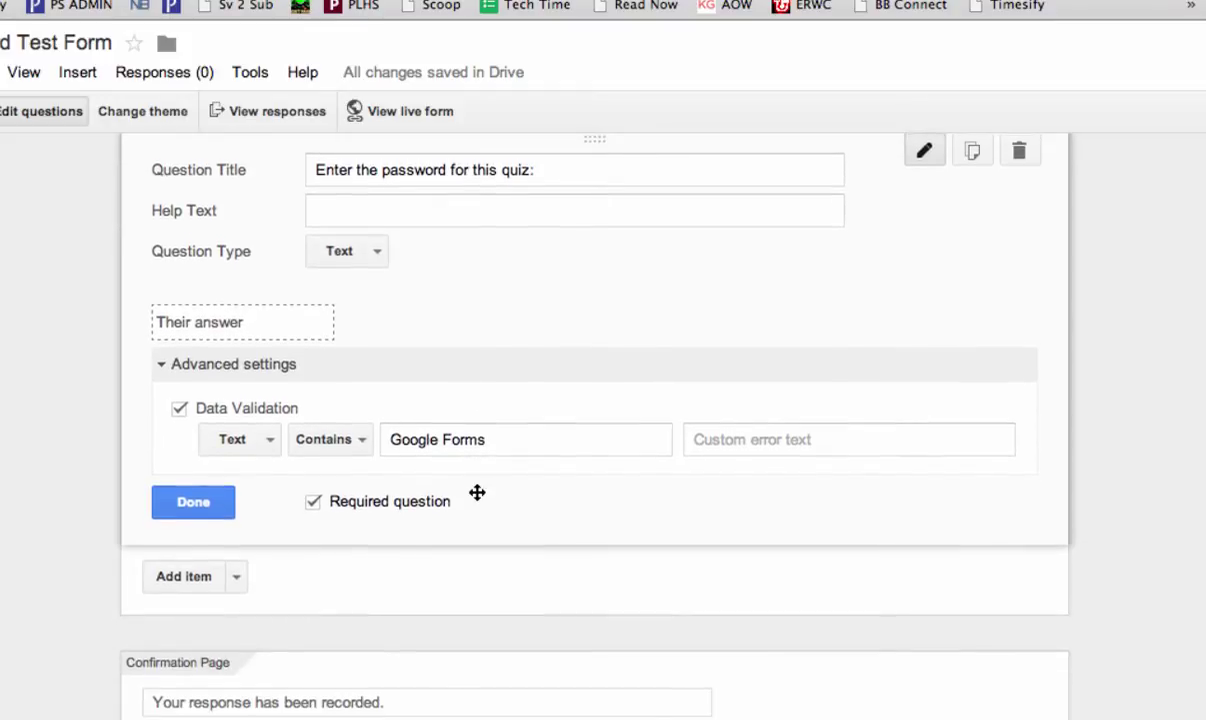
pyautogui.click(237, 577)
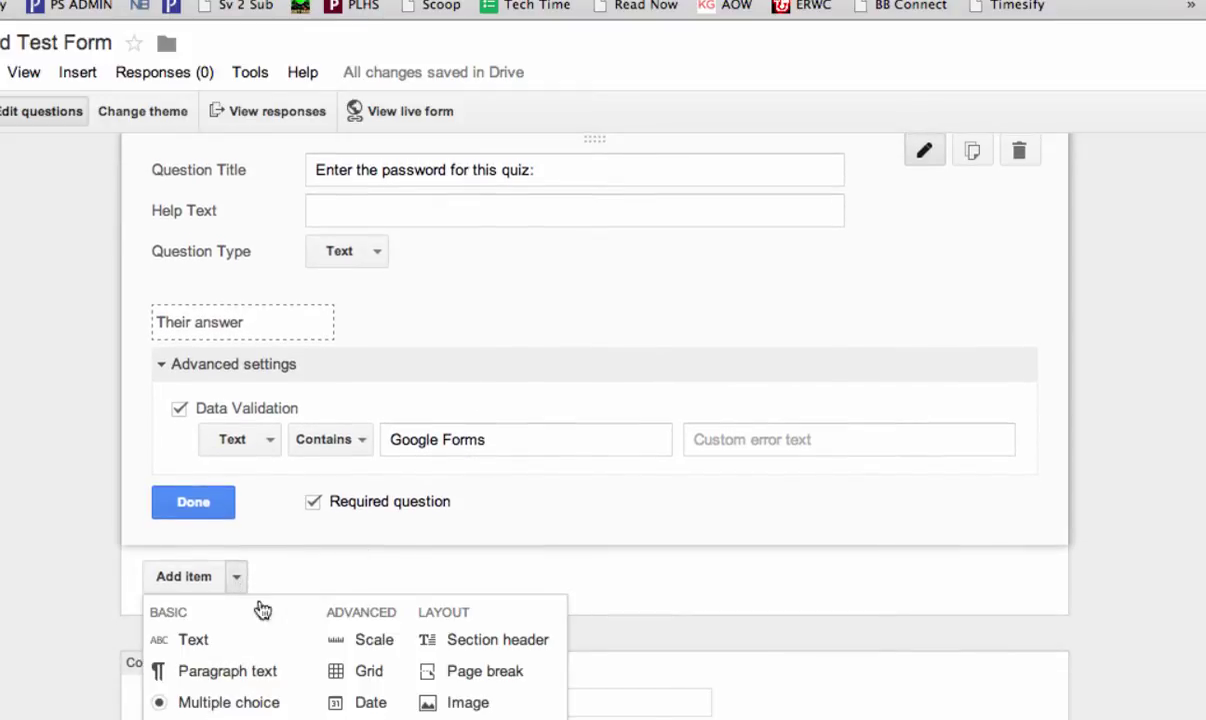
pyautogui.click(469, 679)
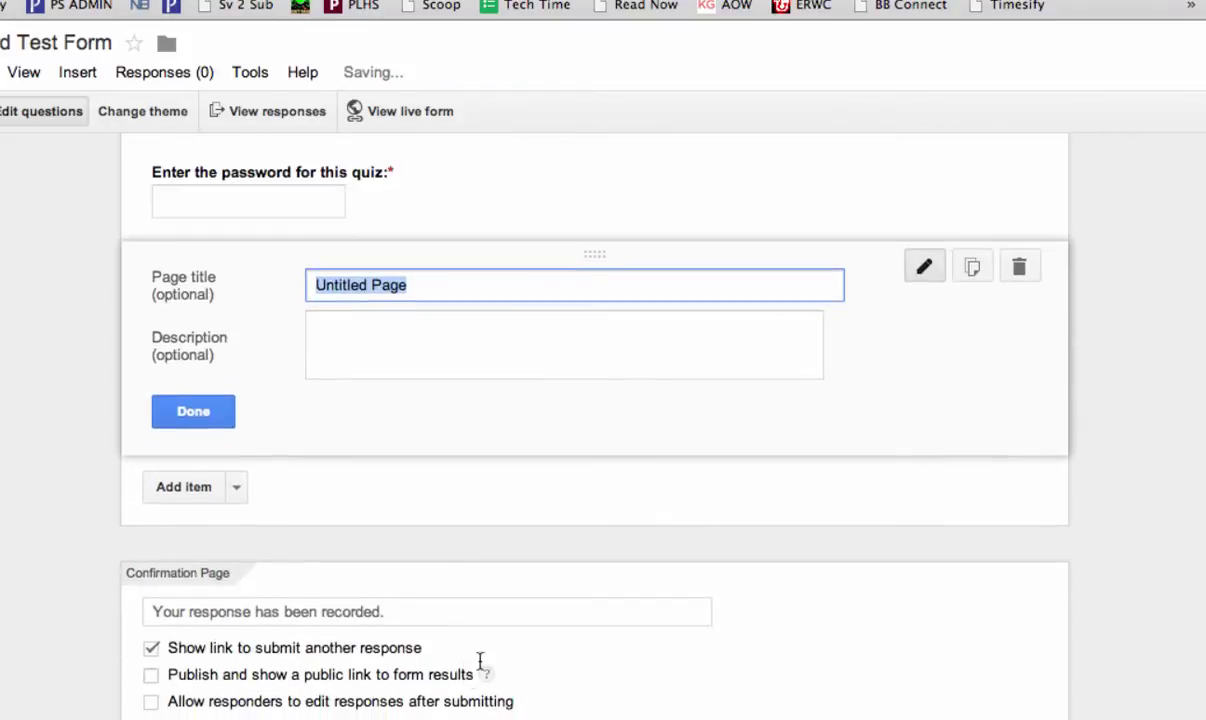
pyautogui.scroll(3, 701, 428)
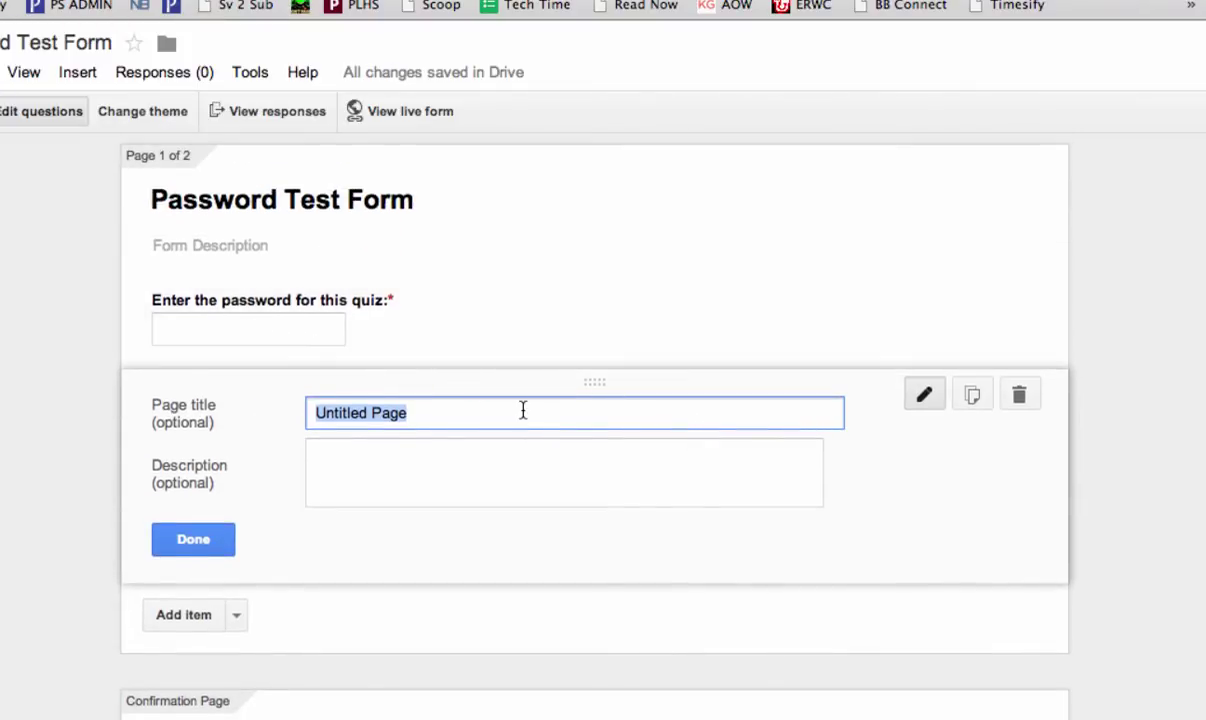
pyautogui.write('Qui')
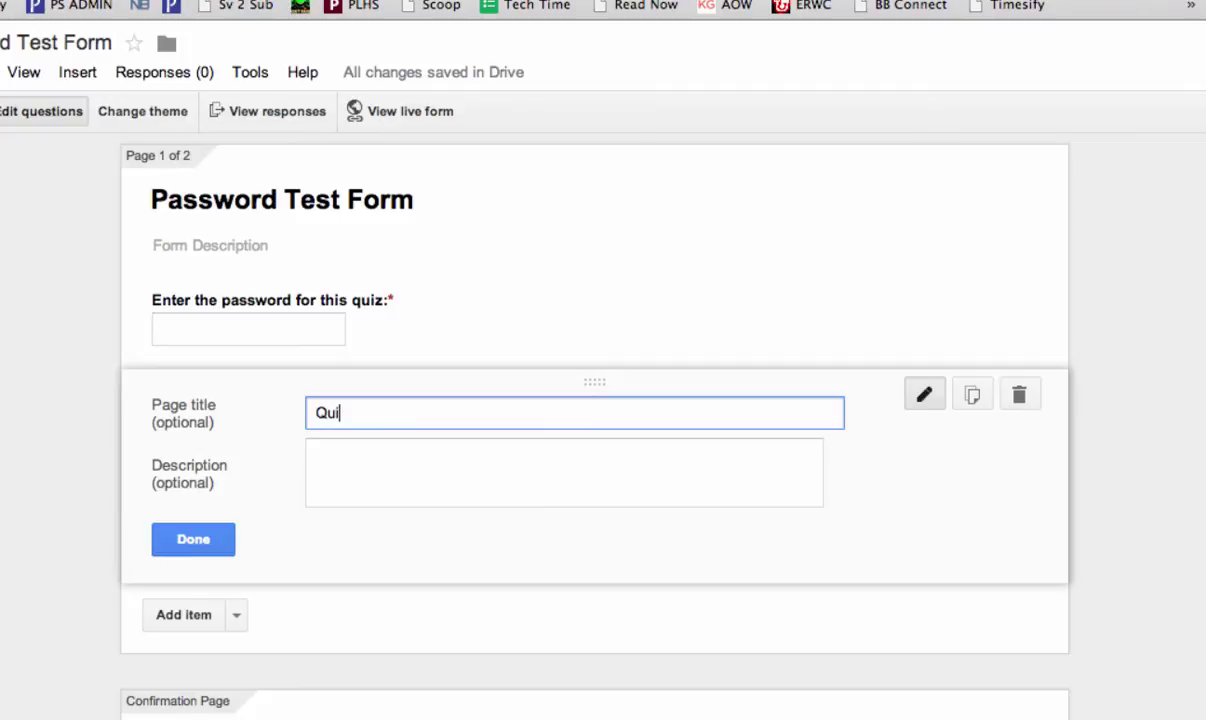
pyautogui.write('z Questions')
pyautogui.click(184, 544)
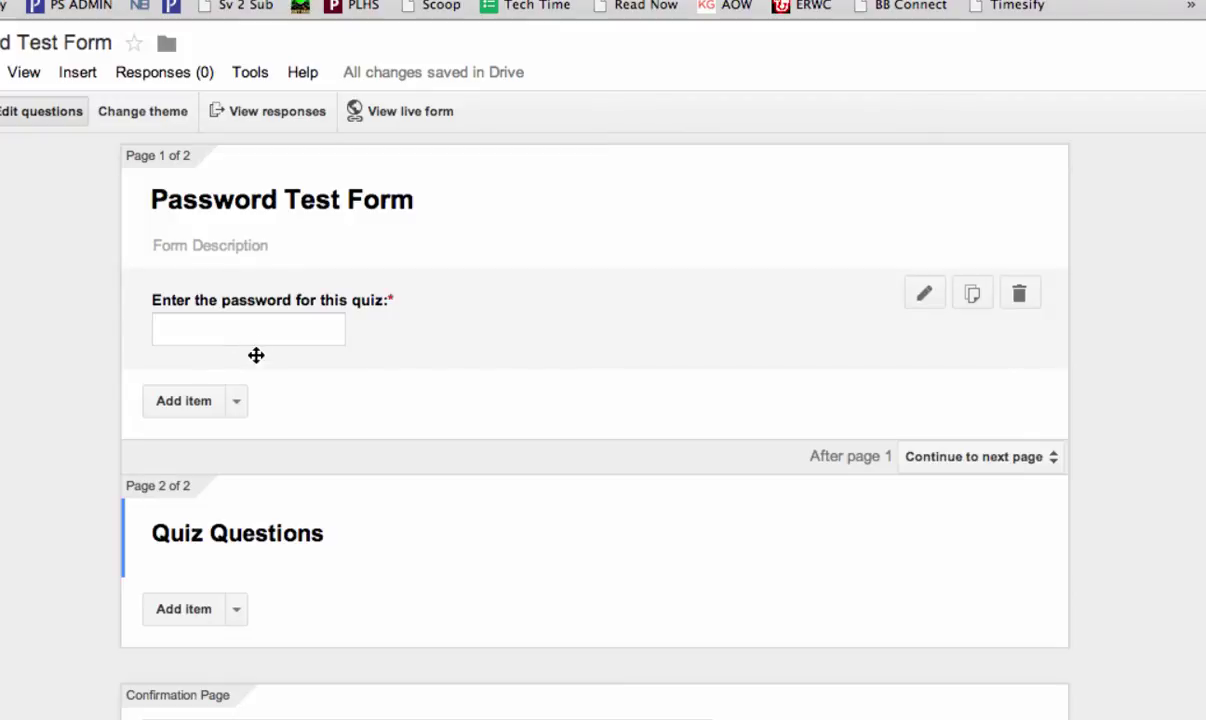
pyautogui.scroll(2, 388, 526)
pyautogui.scroll(1, 390, 534)
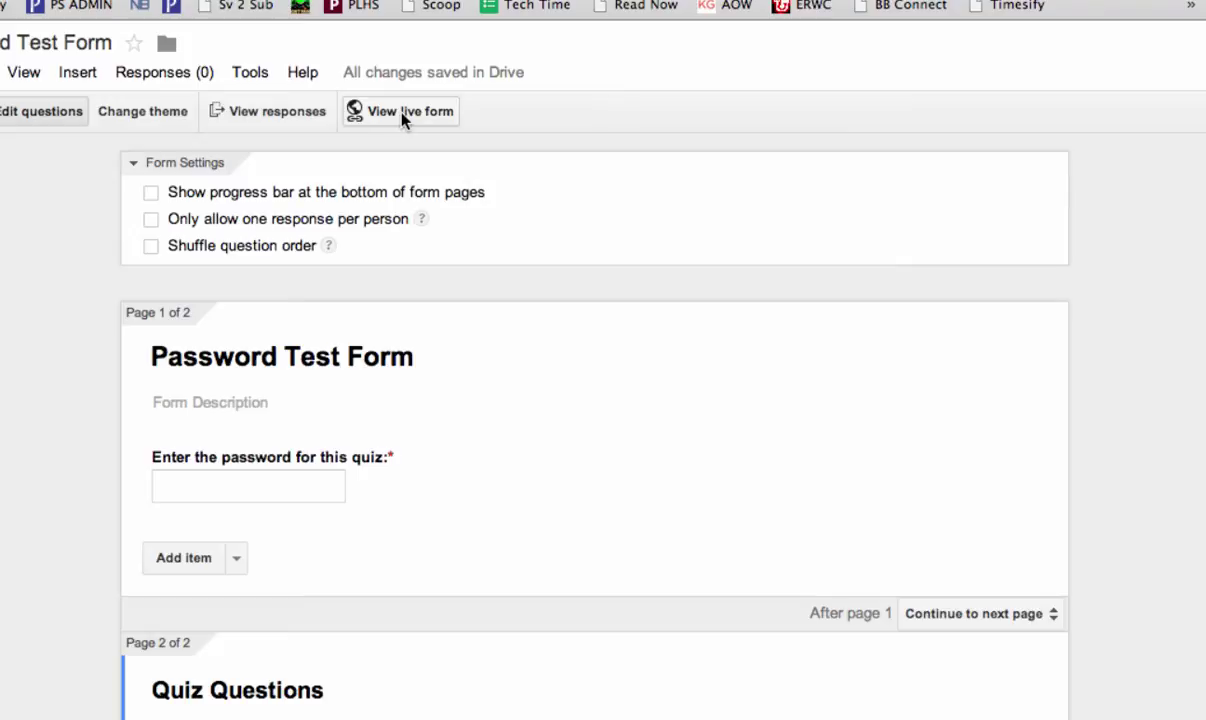
pyautogui.click(403, 116)
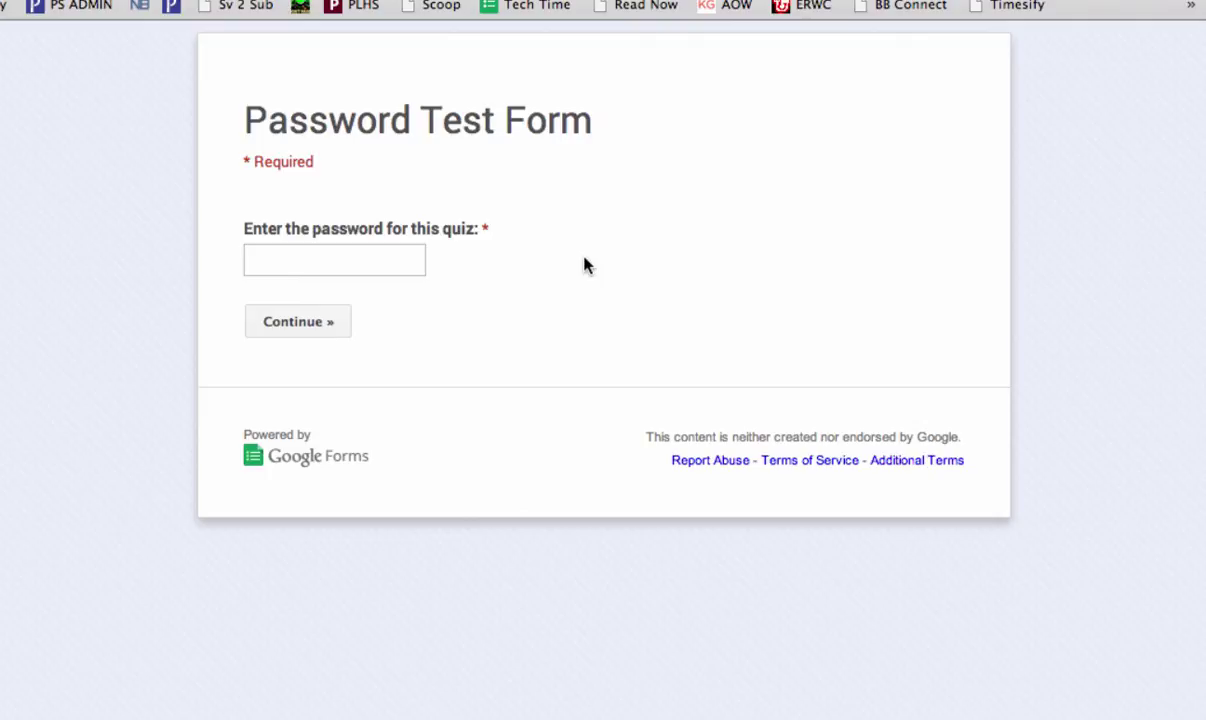
pyautogui.click(363, 262)
pyautogui.write('Coogle Forms')
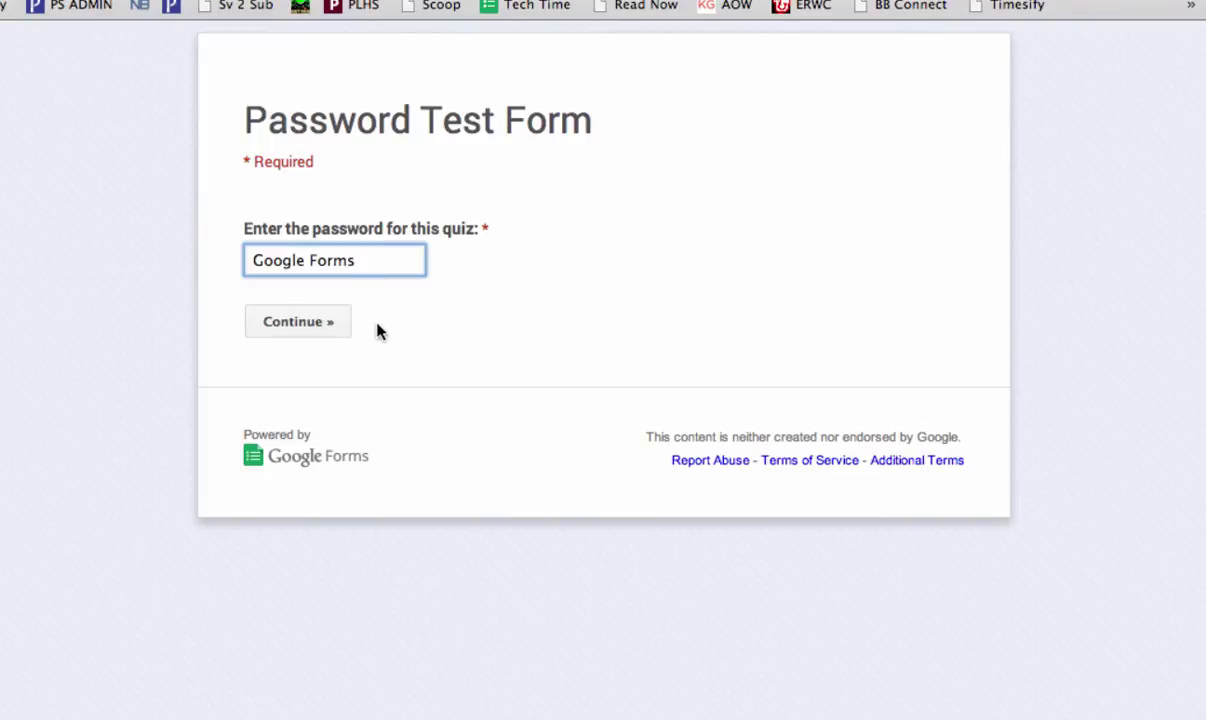
pyautogui.click(283, 330)
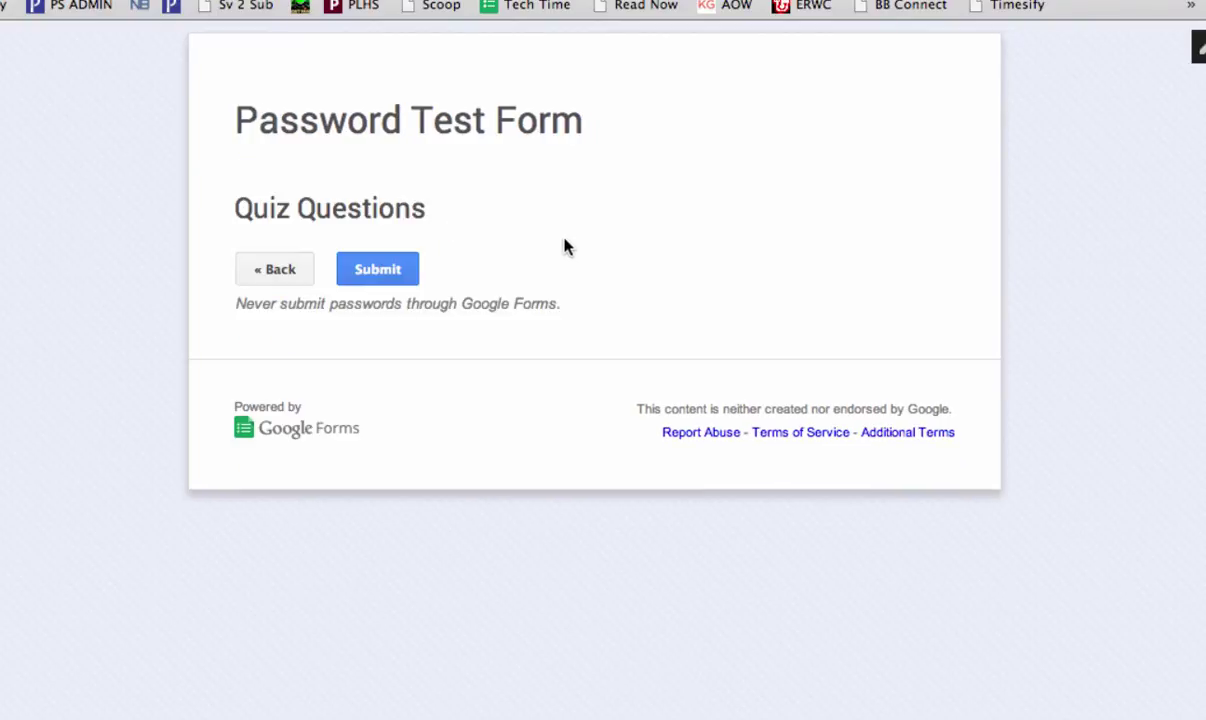
pyautogui.click(270, 272)
pyautogui.moveTo(350, 258); pyautogui.dragTo(123, 242)
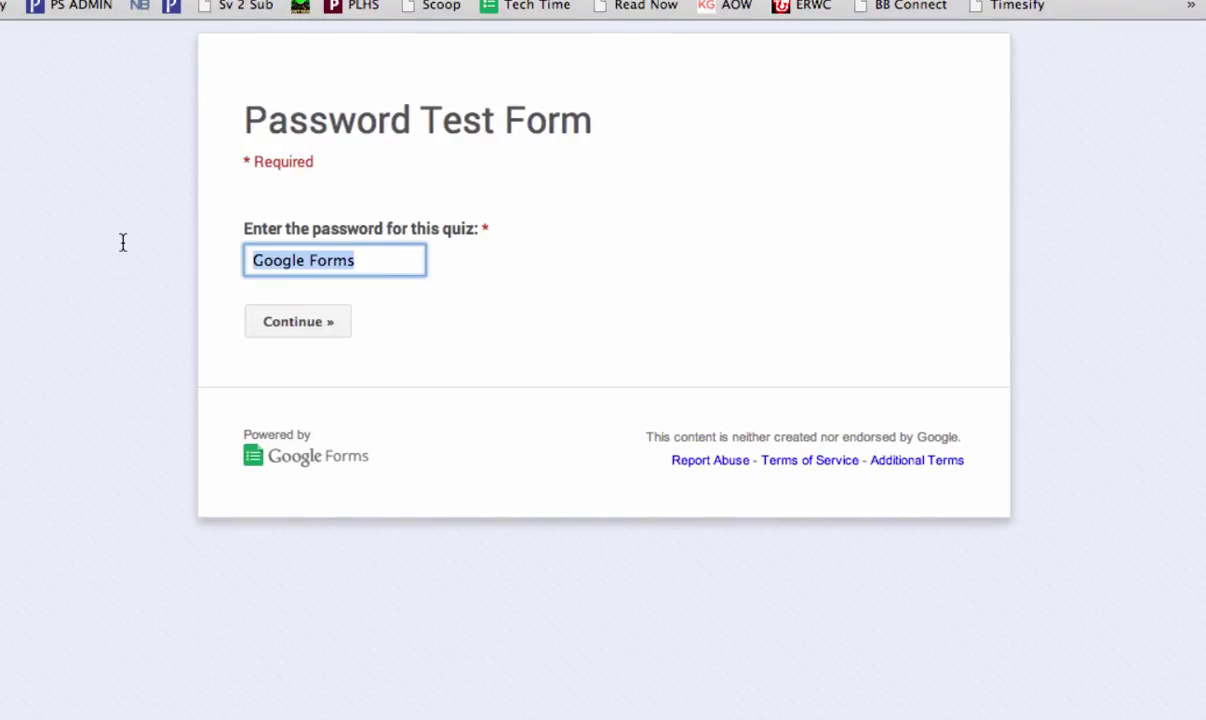
pyautogui.write('Hello')
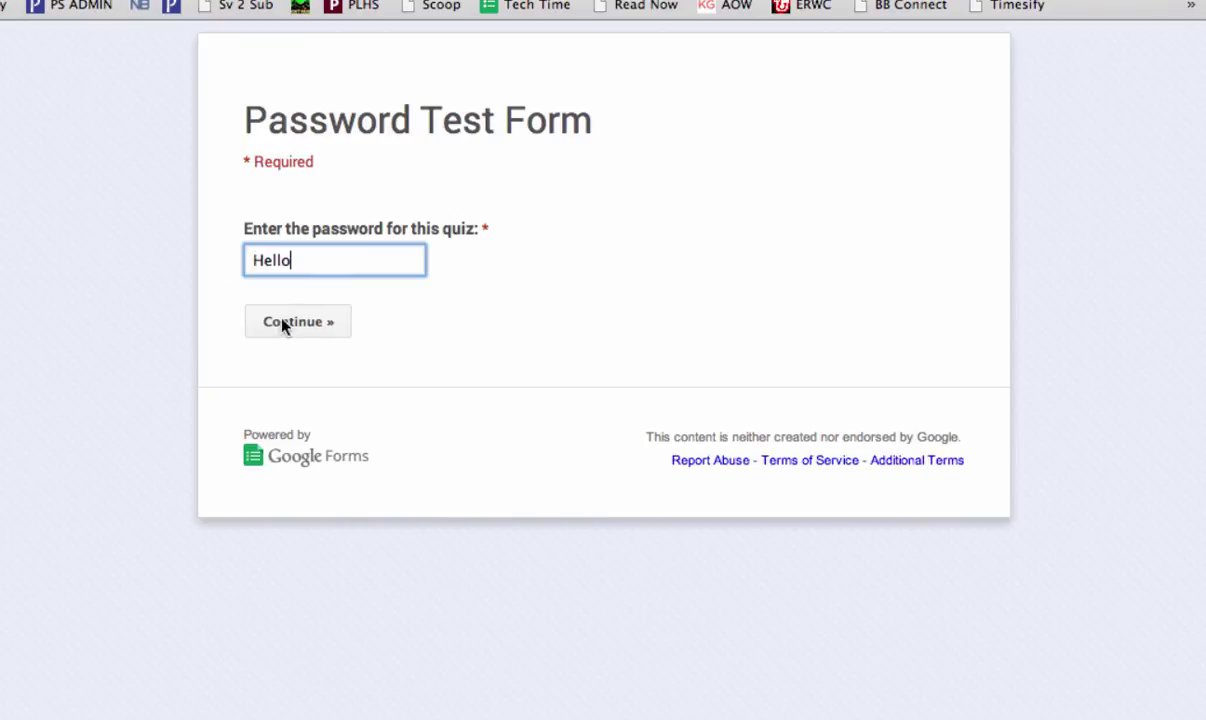
pyautogui.click(280, 325)
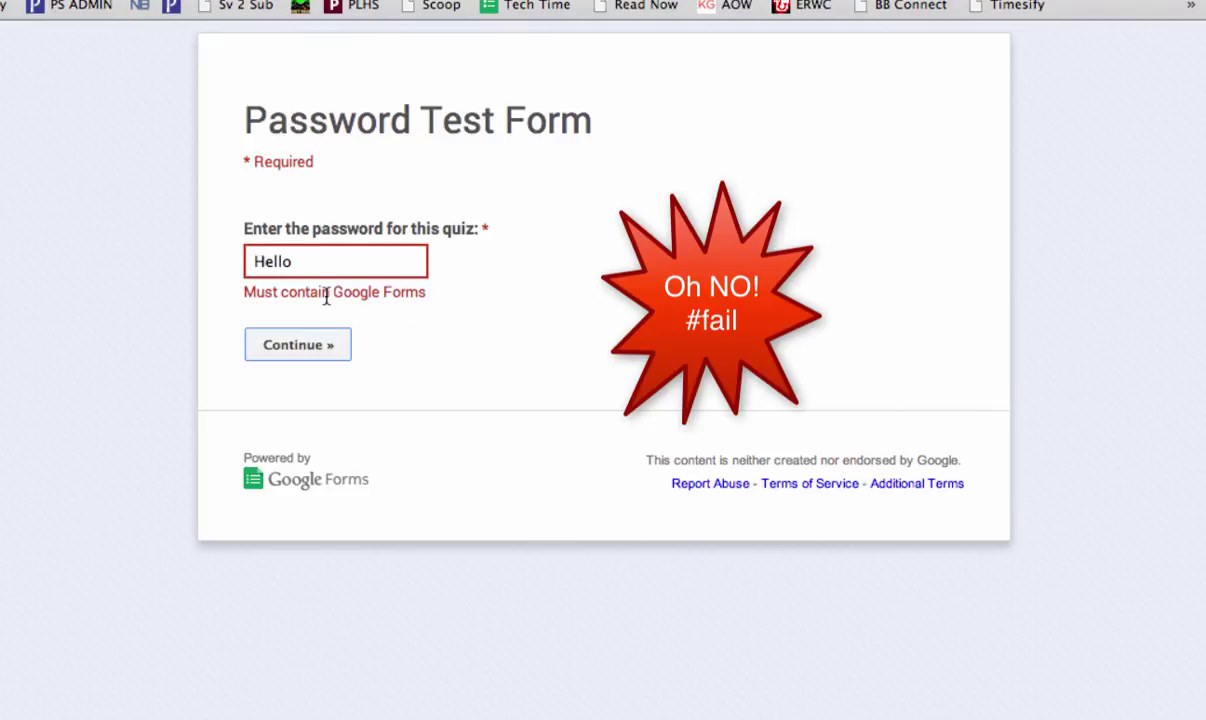
pyautogui.press('super+w')
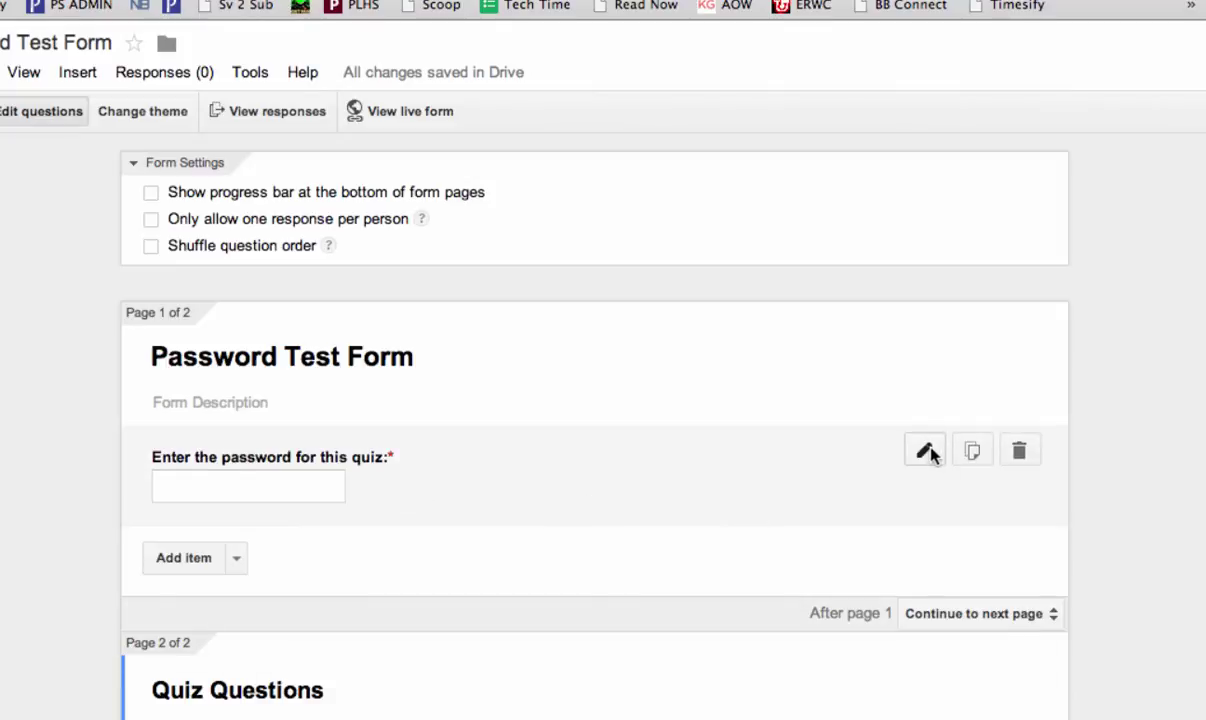
# - Set the validation's custom error text to 'Are you sure that's the password.'
pyautogui.click(926, 451)
pyautogui.scroll(-3, 690, 613)
pyautogui.click(160, 480)
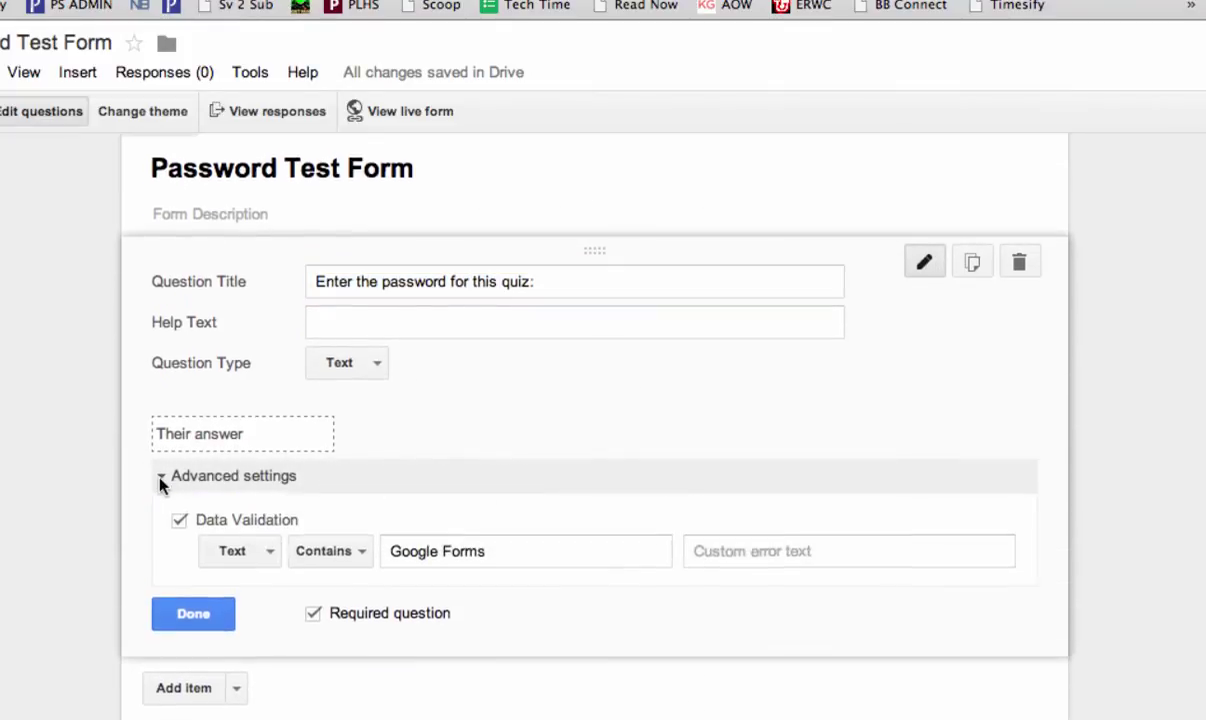
pyautogui.click(757, 555)
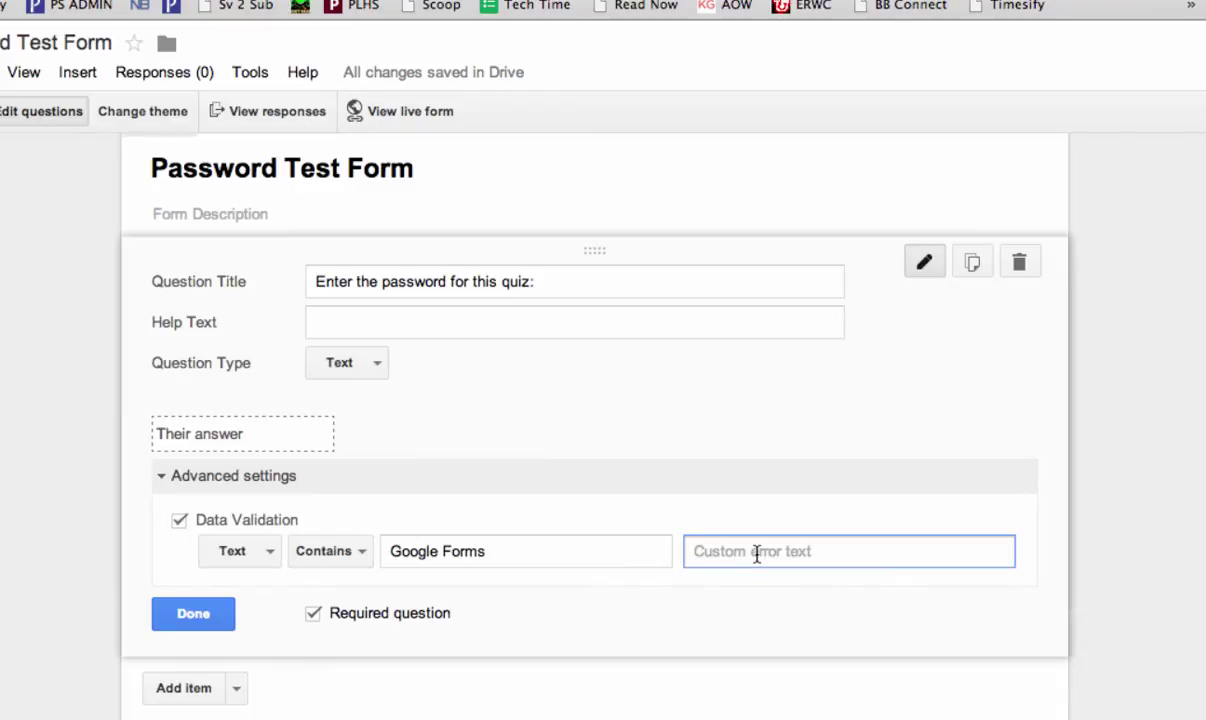
pyautogui.write("Are you sure that's the password")
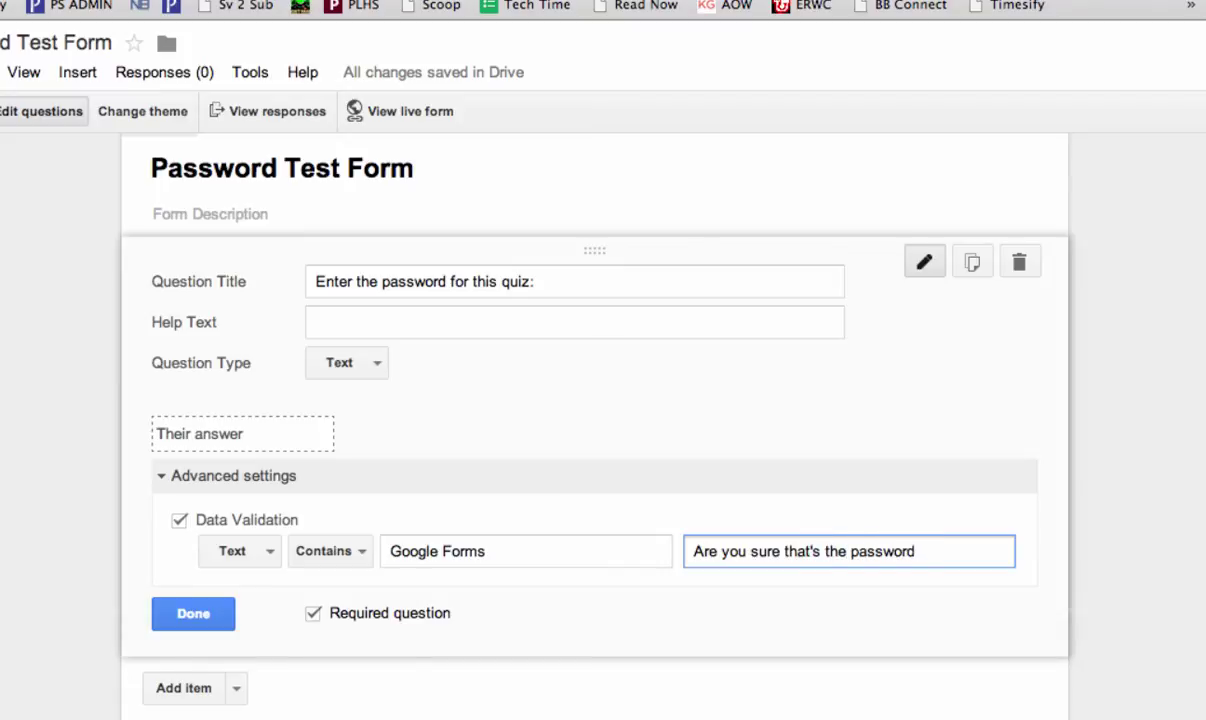
pyautogui.write('.')
pyautogui.click(195, 624)
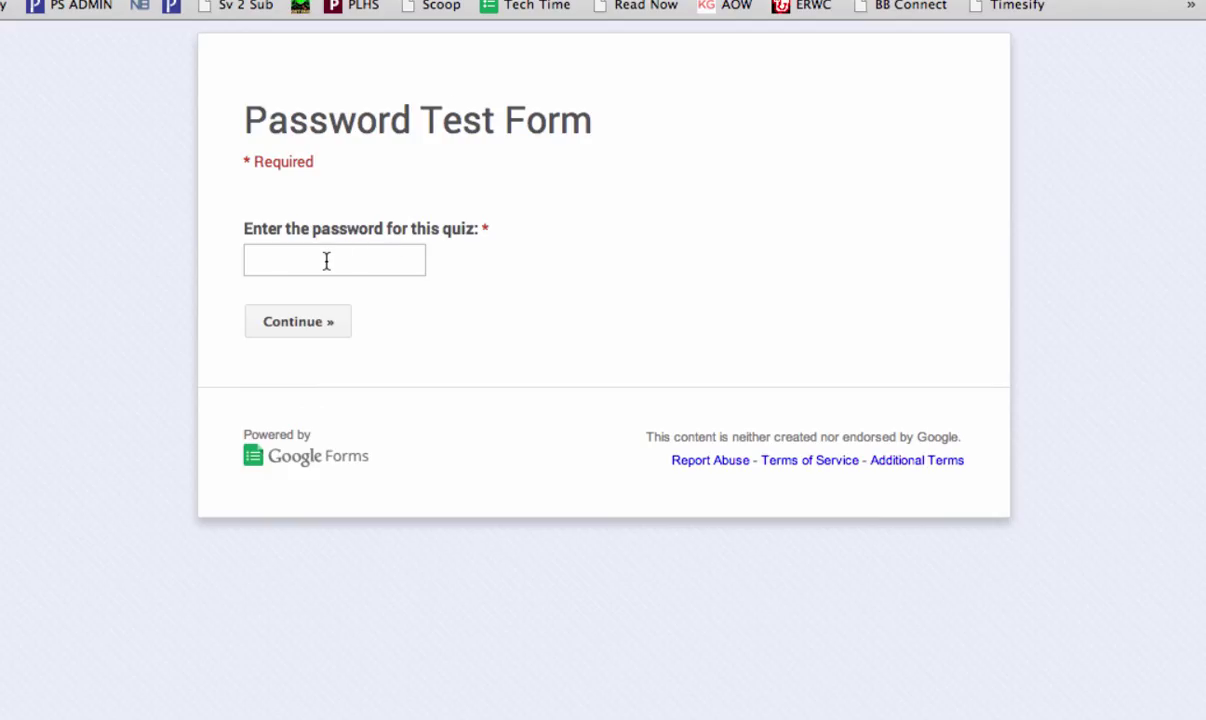
# - In the live form, enter 'Wrong' to see the error, then 'Google Forms' to continue
pyautogui.click(326, 261)
pyautogui.write('W')
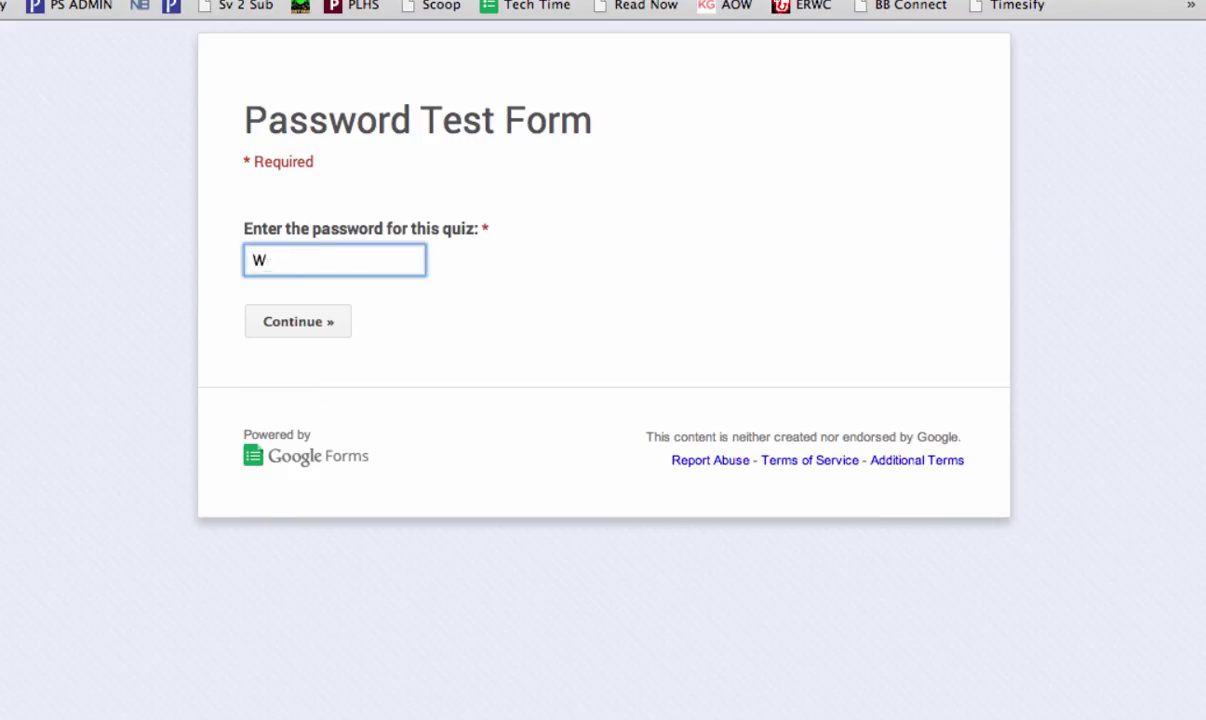
pyautogui.write('rong')
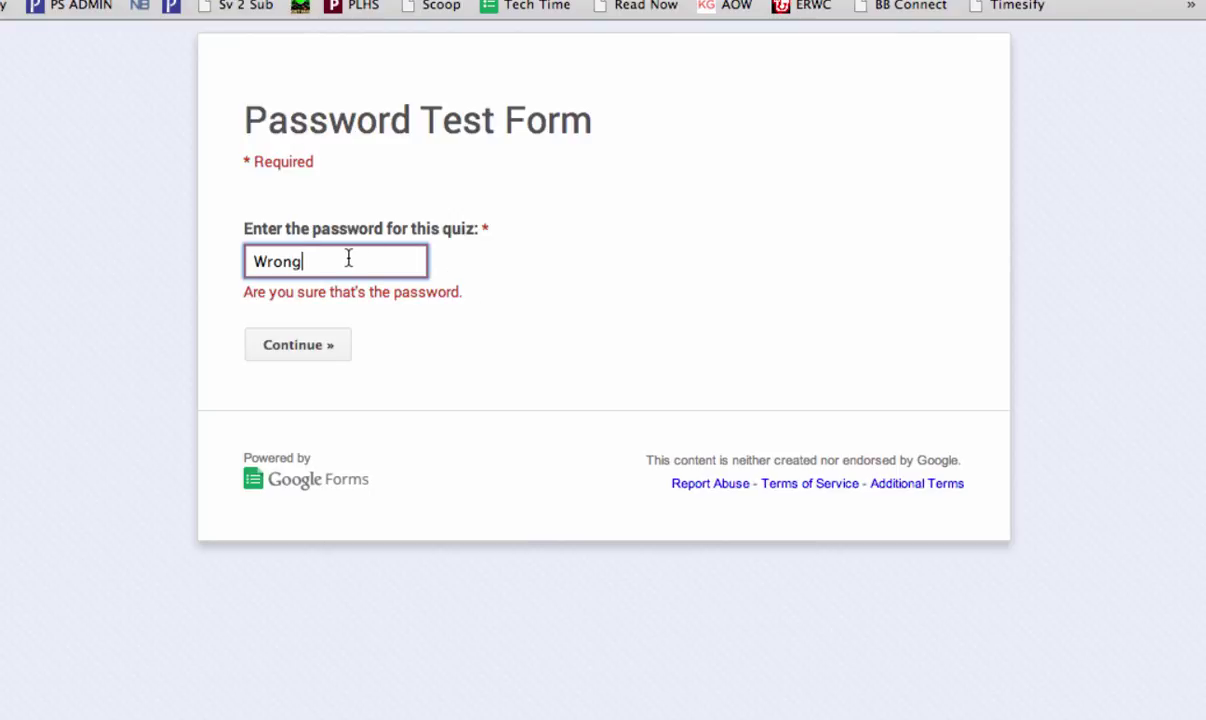
pyautogui.moveTo(348, 259); pyautogui.dragTo(157, 245)
pyautogui.write('Google Forms')
pyautogui.click(264, 356)
pyautogui.click(291, 322)
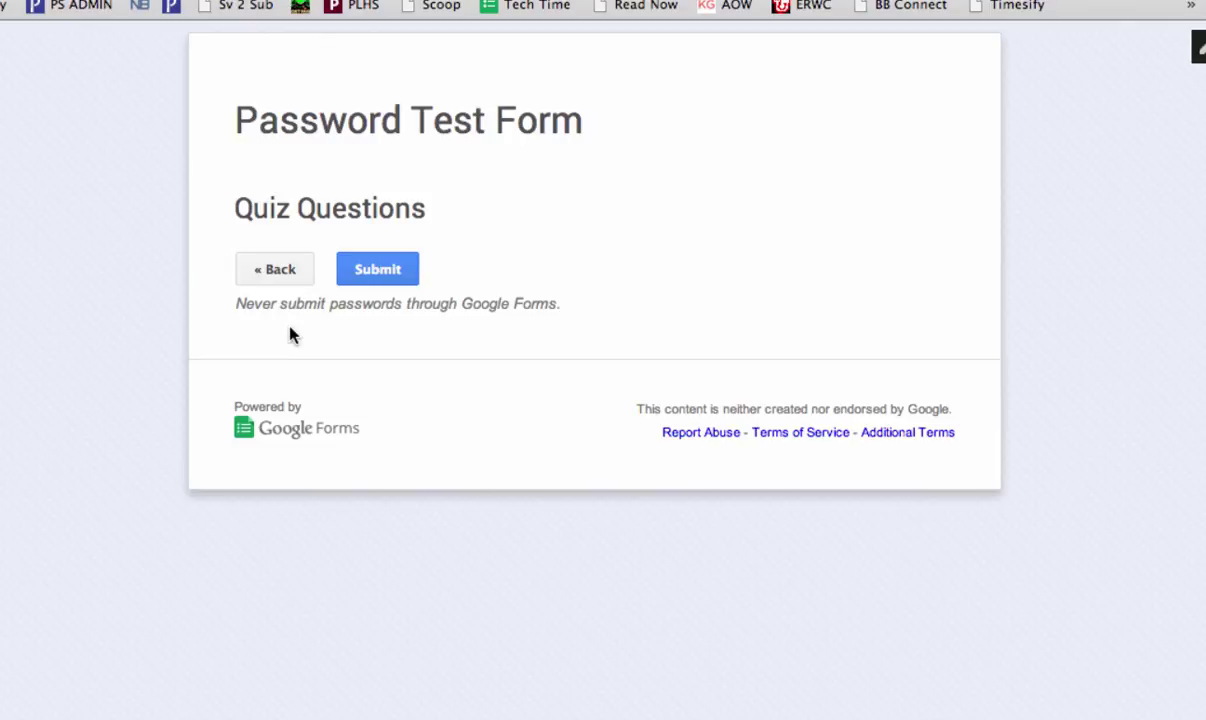